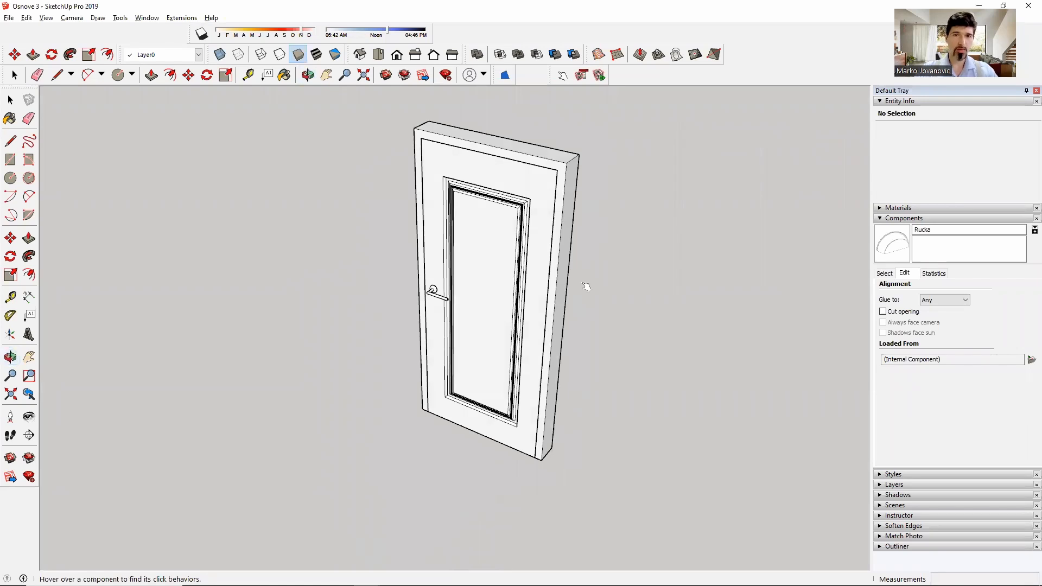
Swing the panelled door open with the Interact tool to check its dynamic behaviour.
{"action": "left_click", "coordinate": [488, 261]}
{"action": "mouse_move", "coordinate": [430, 256]}
{"action": "middle_mouse_down"}
{"action": "mouse_move", "coordinate": [791, 278]}
{"action": "mouse_move", "coordinate": [428, 275]}
{"action": "middle_mouse_up"}
{"action": "left_click", "coordinate": [500, 275]}
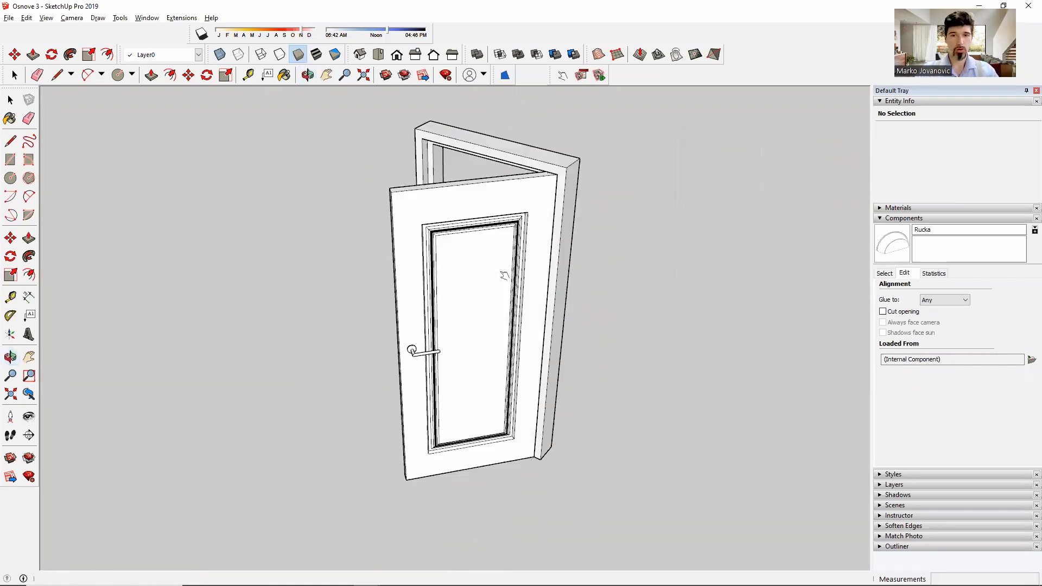
{"action": "left_click", "coordinate": [496, 282]}
Switch to the Untitled SketchUp model containing the row of door and frame variants.
{"action": "key", "text": "alt+Tab"}
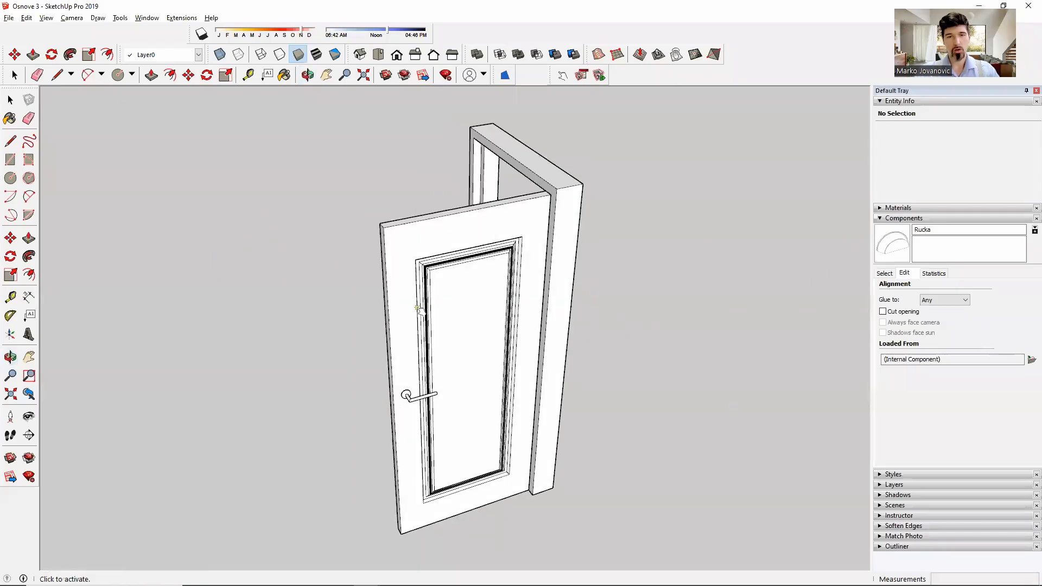
{"action": "key", "text": "alt+Tab"}
{"action": "key", "text": "Tab"}
{"action": "key", "text": "Tab"}
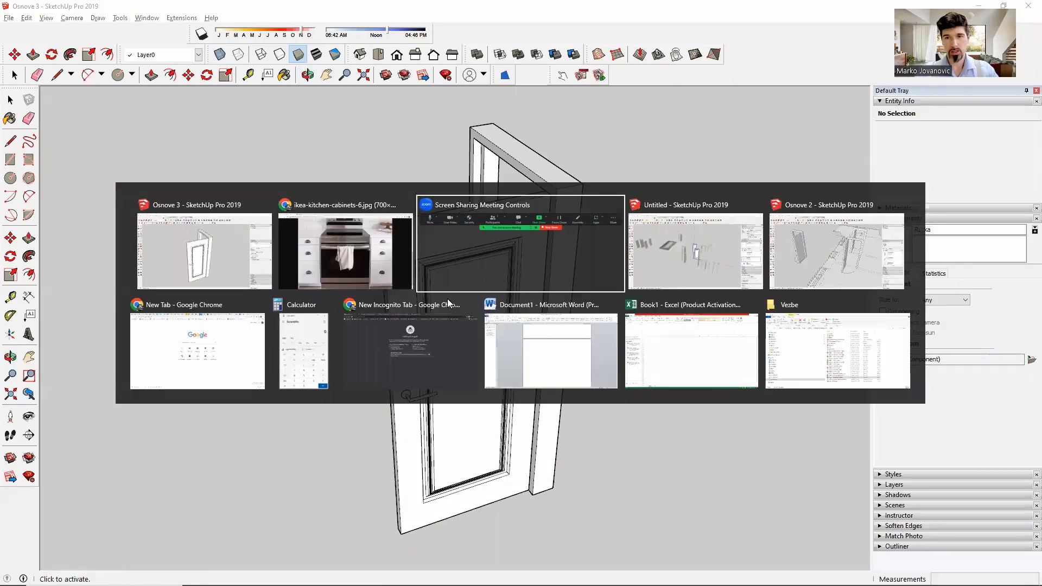
{"action": "left_click", "coordinate": [728, 245]}
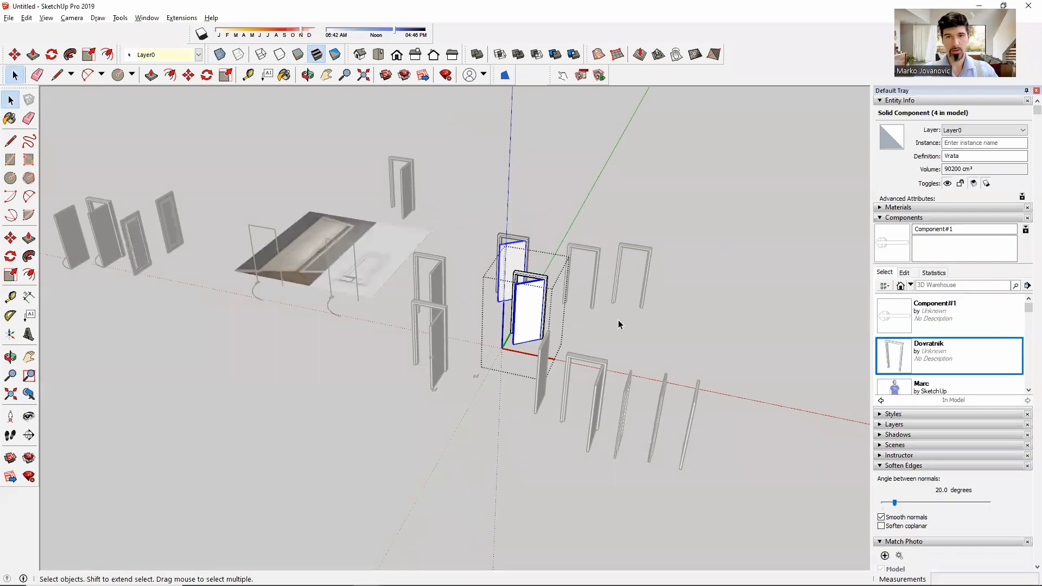
Place a Dovratnik door frame component in the open space beyond the end of the row of door leaves.
{"action": "left_click", "coordinate": [637, 365]}
{"action": "middle_click_drag", "start_coordinate": [613, 352], "coordinate": [516, 307]}
{"action": "middle_click_drag", "start_coordinate": [460, 251], "coordinate": [424, 272]}
{"action": "scroll", "coordinate": [458, 406], "scroll_direction": "up", "scroll_amount": 2}
{"action": "middle_click_drag", "start_coordinate": [271, 276], "coordinate": [382, 351], "text": "shift"}
{"action": "middle_click_drag", "start_coordinate": [196, 218], "coordinate": [497, 307], "text": "shift"}
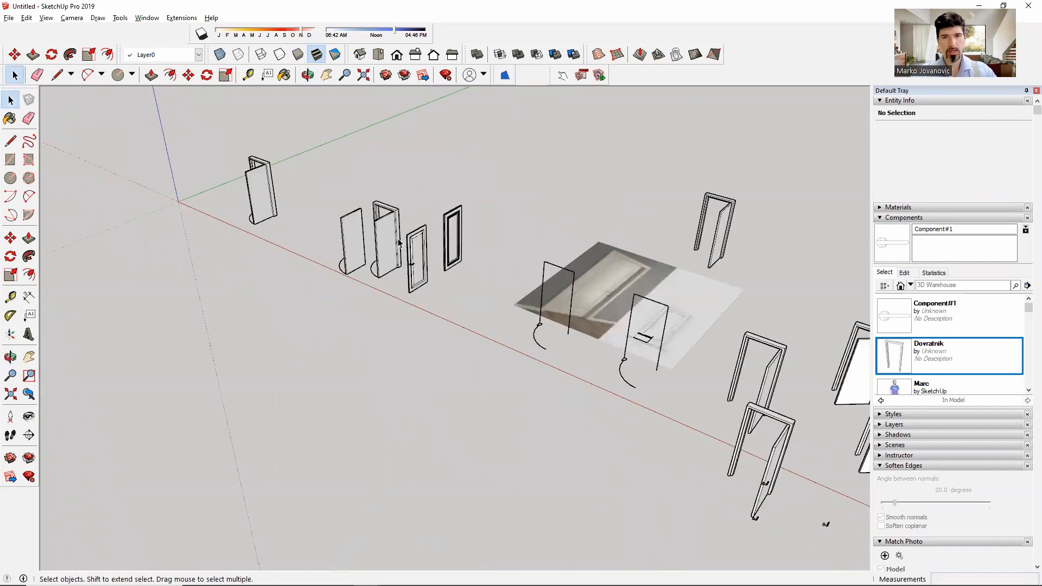
{"action": "middle_click_drag", "start_coordinate": [814, 428], "coordinate": [444, 302], "text": "shift"}
{"action": "scroll", "coordinate": [530, 293], "scroll_direction": "up", "scroll_amount": 4}
{"action": "middle_click_drag", "start_coordinate": [401, 377], "coordinate": [505, 266], "text": "shift"}
{"action": "middle_click_drag", "start_coordinate": [656, 345], "coordinate": [415, 251], "text": "shift"}
{"action": "left_click", "coordinate": [406, 250]}
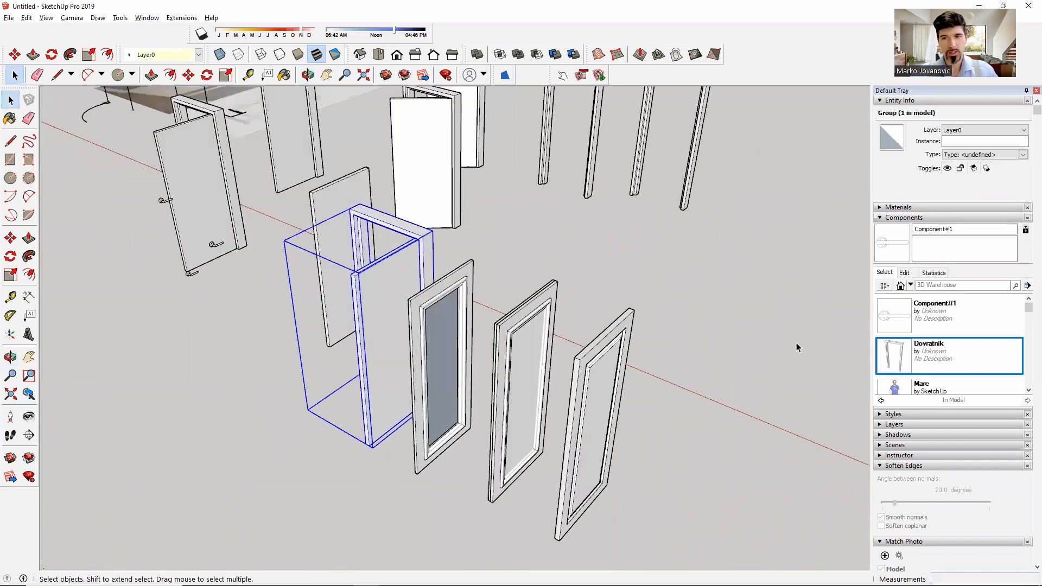
{"action": "left_click", "coordinate": [935, 357]}
{"action": "left_click", "coordinate": [765, 447]}
{"action": "middle_click_drag", "start_coordinate": [688, 374], "coordinate": [489, 358], "text": "shift"}
Explode the profiled door leaf group at the end of the row, nearest the newly placed frame.
{"action": "key", "text": "space"}
{"action": "left_click", "coordinate": [464, 374]}
{"action": "scroll", "coordinate": [489, 358], "scroll_direction": "up", "scroll_amount": 3}
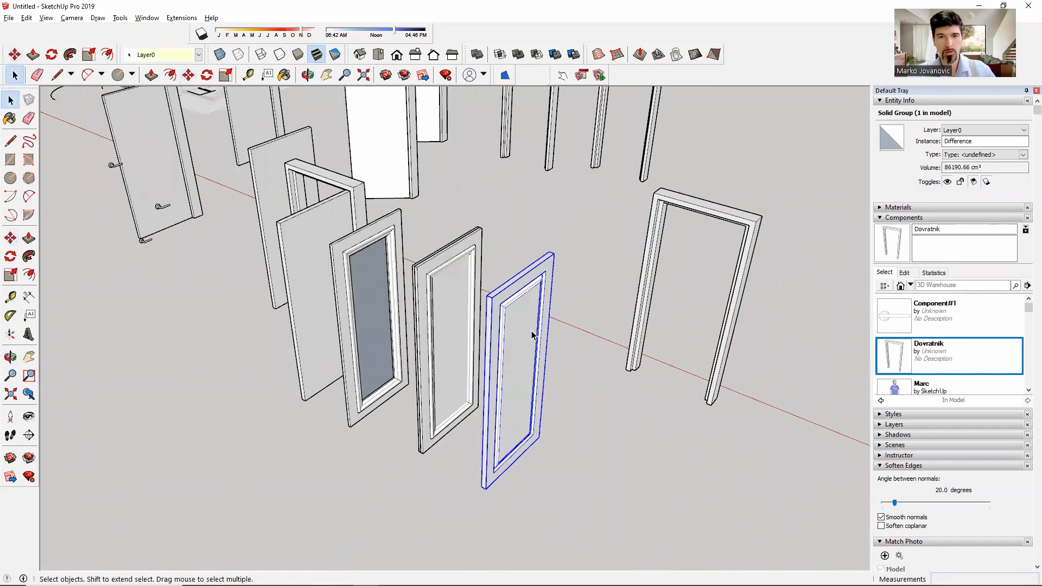
{"action": "middle_click_drag", "start_coordinate": [531, 330], "coordinate": [518, 327]}
{"action": "right_click", "coordinate": [518, 327]}
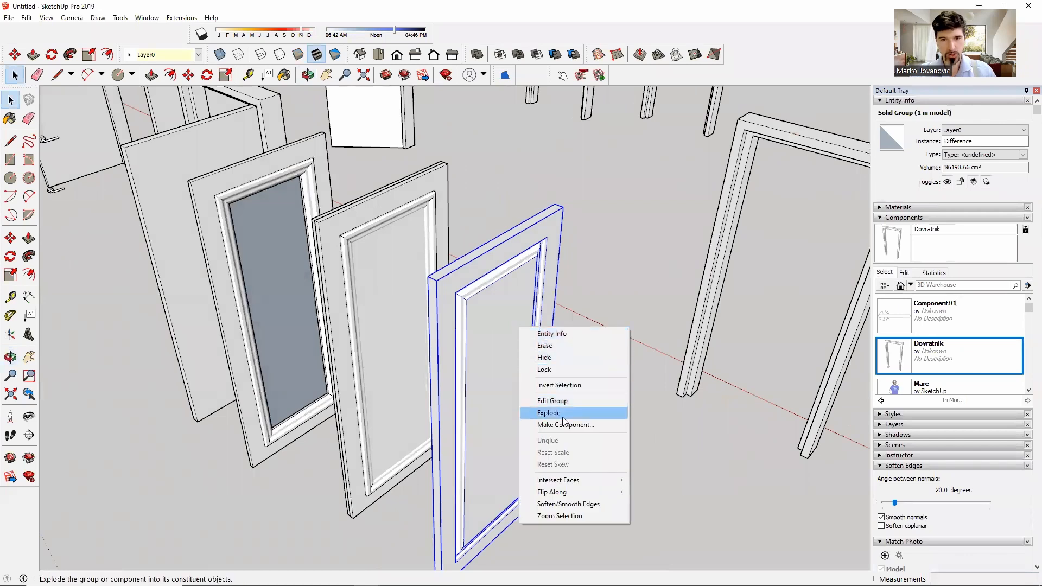
{"action": "left_click", "coordinate": [543, 412]}
Start a component from the exploded door leaf geometry and name its definition "Vrata sa profilom".
{"action": "right_click", "coordinate": [510, 330]}
{"action": "left_click", "coordinate": [570, 415]}
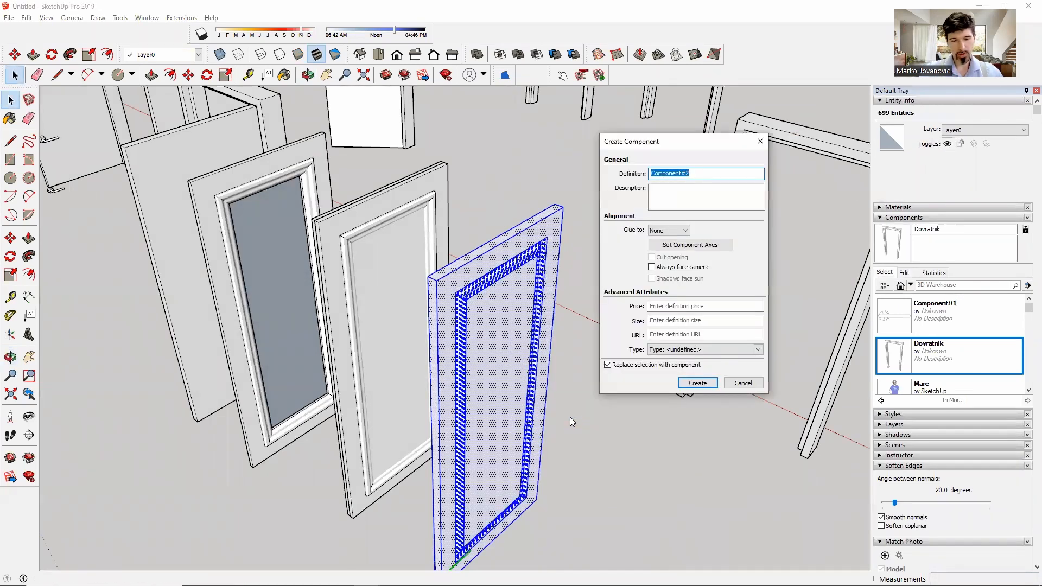
{"action": "type", "text": "Vrata sa profilom"}
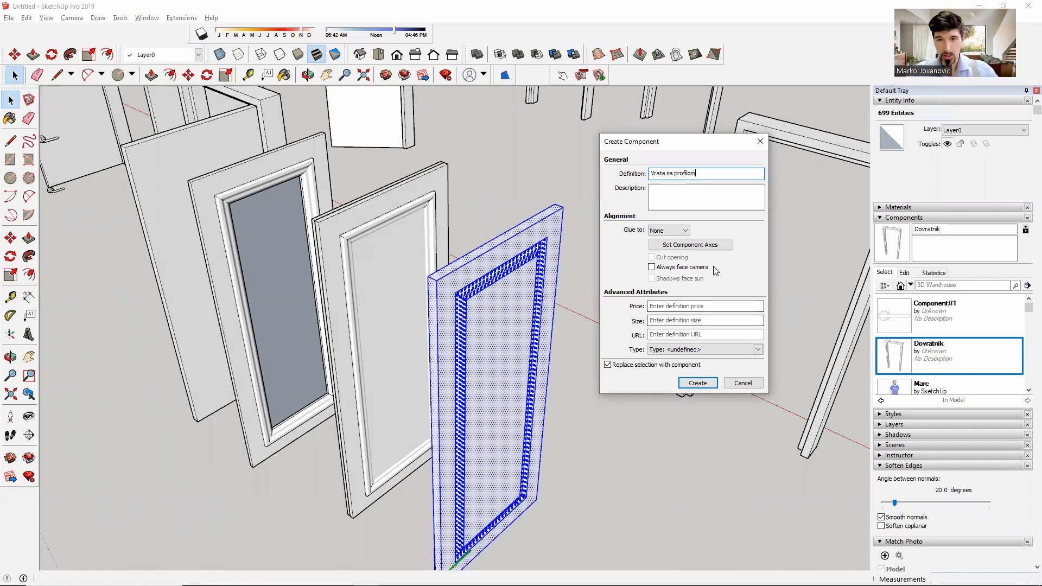
Set the component axes with their origin at the door leaf's lower hinge-side corner and create the component.
{"action": "left_click", "coordinate": [706, 251]}
{"action": "middle_click_drag", "start_coordinate": [559, 380], "coordinate": [551, 347]}
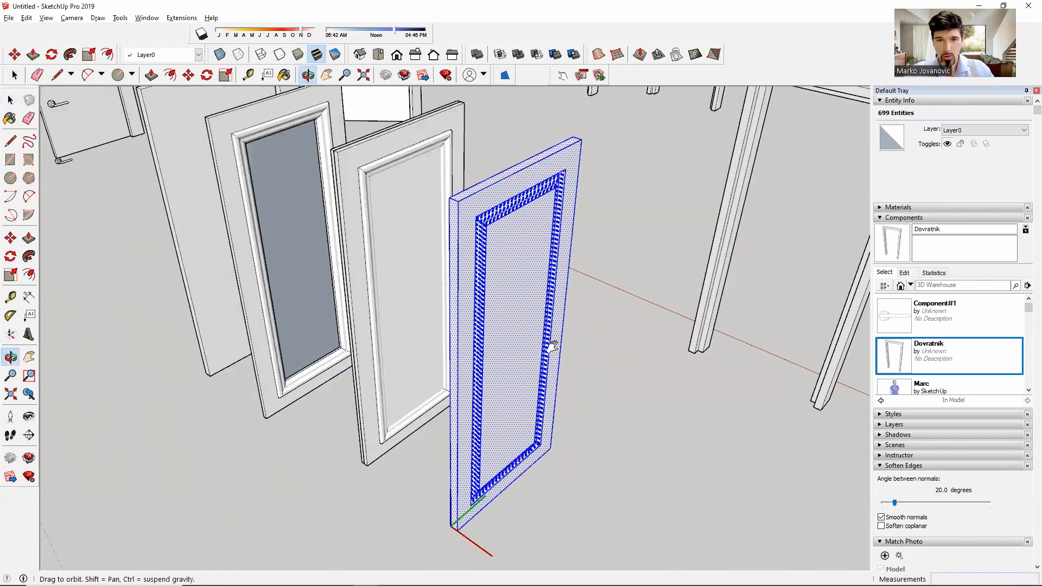
{"action": "middle_click_drag", "start_coordinate": [489, 379], "coordinate": [591, 388]}
{"action": "left_click", "coordinate": [566, 413]}
{"action": "left_click", "coordinate": [595, 444]}
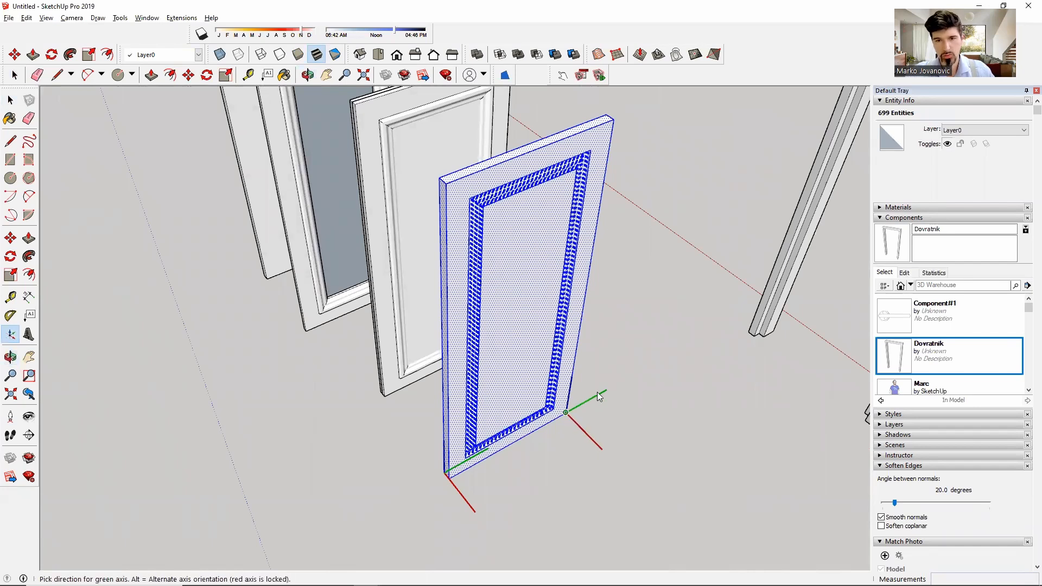
{"action": "left_click", "coordinate": [597, 391]}
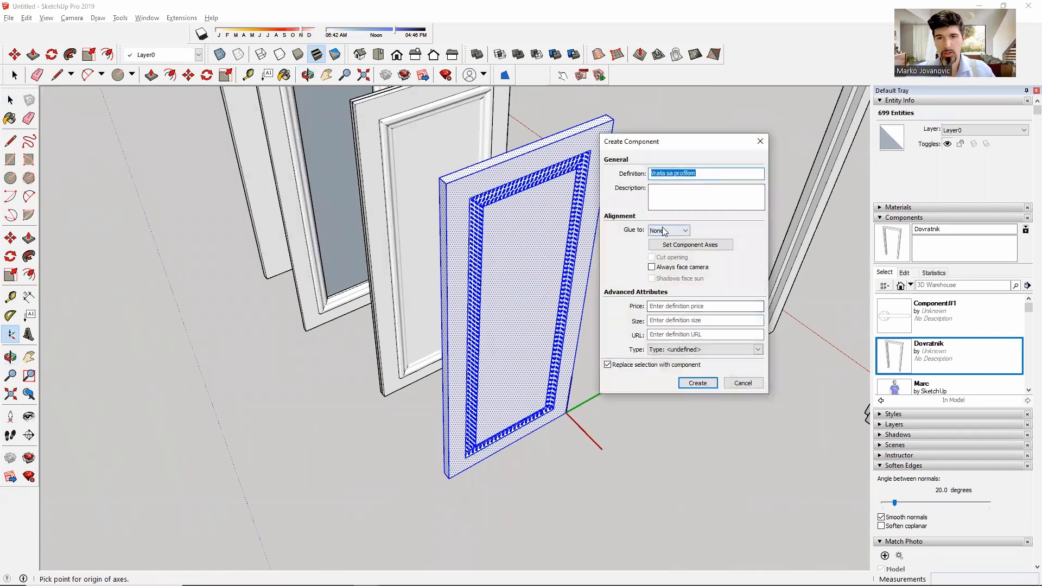
{"action": "left_click", "coordinate": [699, 384]}
Move the profiled door leaf by its lower hinge-side corner onto the matching lower corner of the door frame.
{"action": "middle_click_drag", "start_coordinate": [600, 372], "coordinate": [483, 410]}
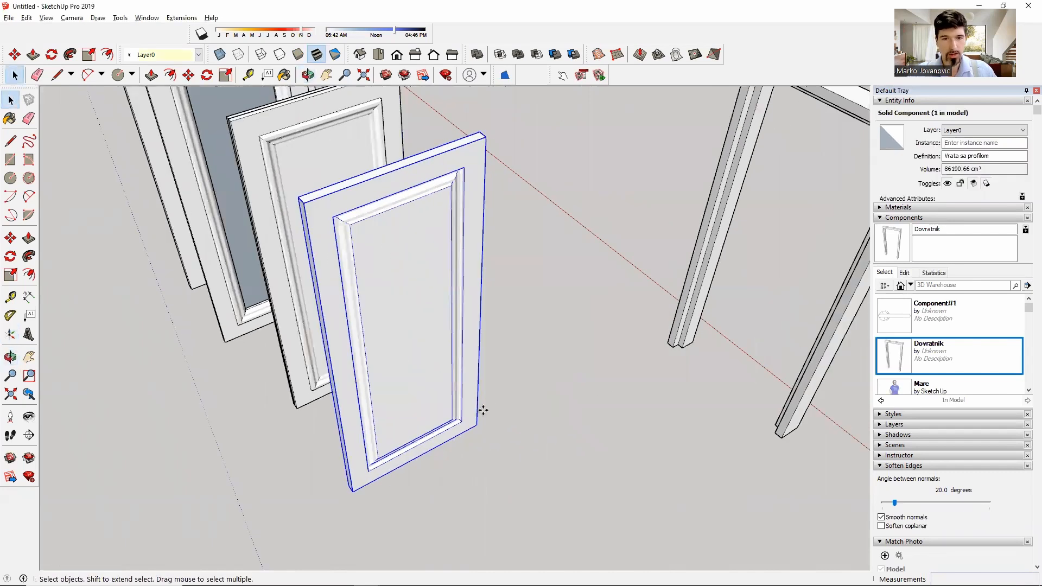
{"action": "key", "text": "m"}
{"action": "left_click", "coordinate": [477, 425]}
{"action": "left_click", "coordinate": [774, 433]}
Rename the door handle component Component#1 as "Kvaka".
{"action": "middle_click_drag", "start_coordinate": [640, 397], "coordinate": [321, 329]}
{"action": "middle_click_drag", "start_coordinate": [485, 319], "coordinate": [657, 371]}
{"action": "scroll", "coordinate": [929, 351], "scroll_direction": "down", "scroll_amount": 1}
{"action": "scroll", "coordinate": [929, 351], "scroll_direction": "up", "scroll_amount": 2}
{"action": "left_click", "coordinate": [929, 309]}
{"action": "right_click", "coordinate": [928, 310]}
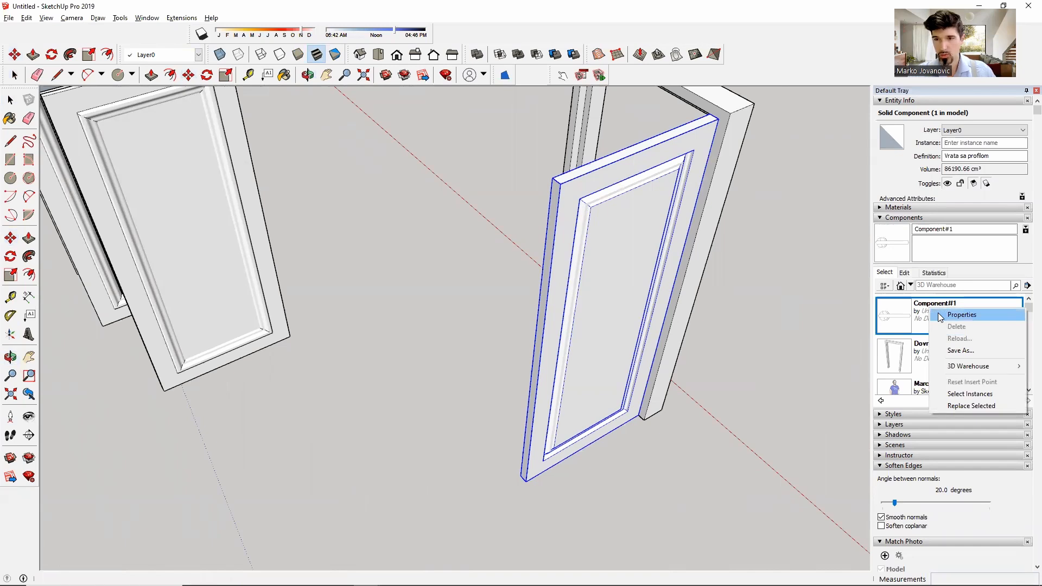
{"action": "left_click", "coordinate": [940, 315]}
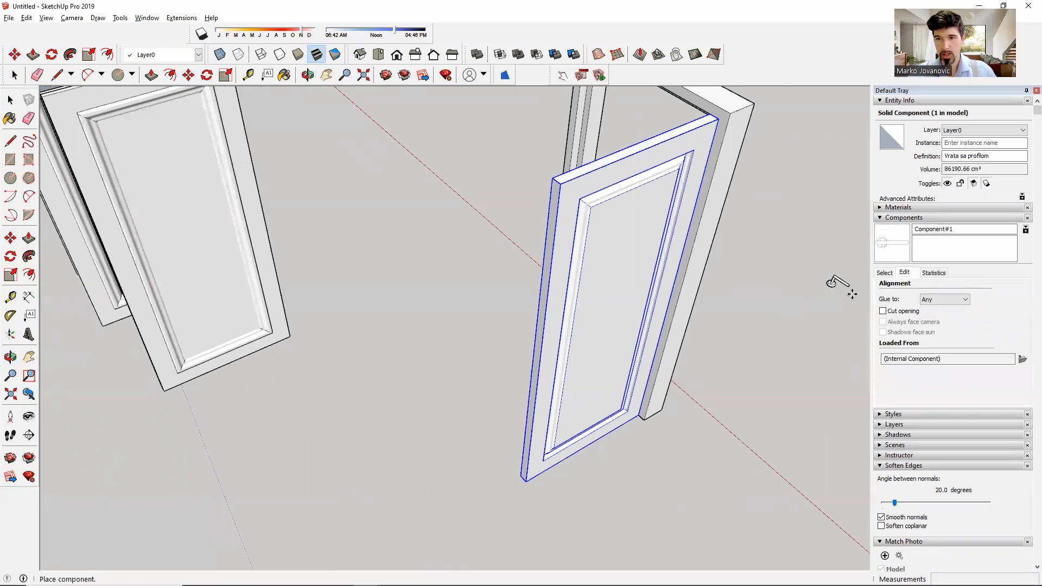
{"action": "double_click", "coordinate": [932, 232]}
{"action": "type", "text": "Kvala"}
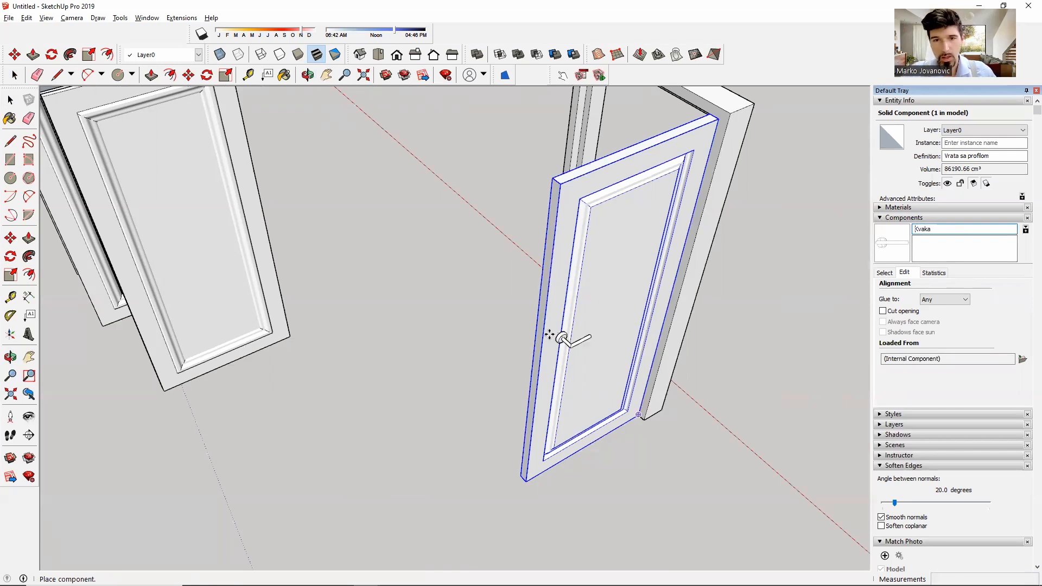
{"action": "middle_click_drag", "start_coordinate": [551, 354], "coordinate": [505, 336]}
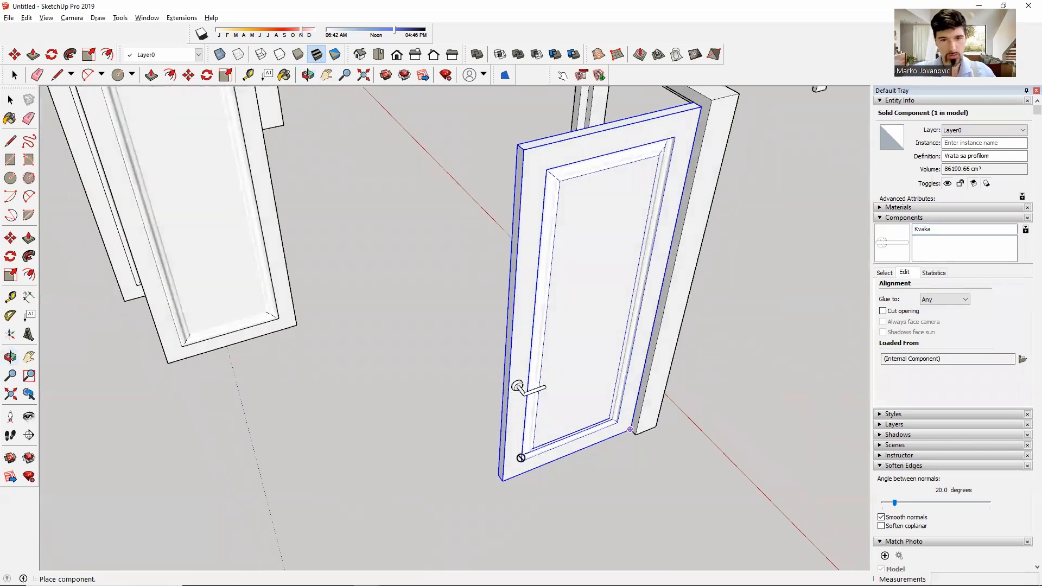
{"action": "left_click", "coordinate": [504, 482]}
{"action": "scroll", "coordinate": [505, 483], "scroll_direction": "up", "scroll_amount": 6}
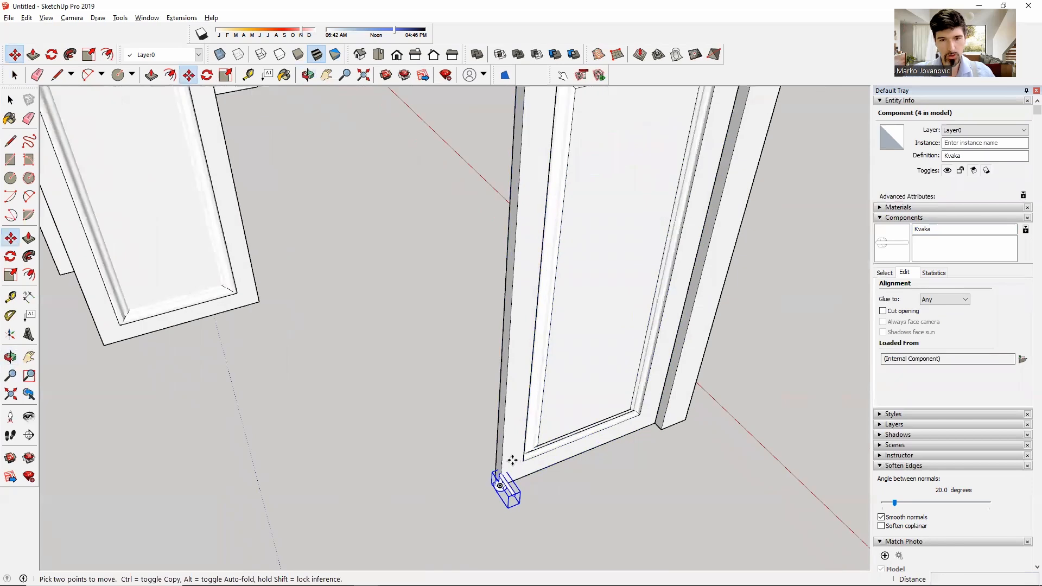
{"action": "key", "text": "Delete"}
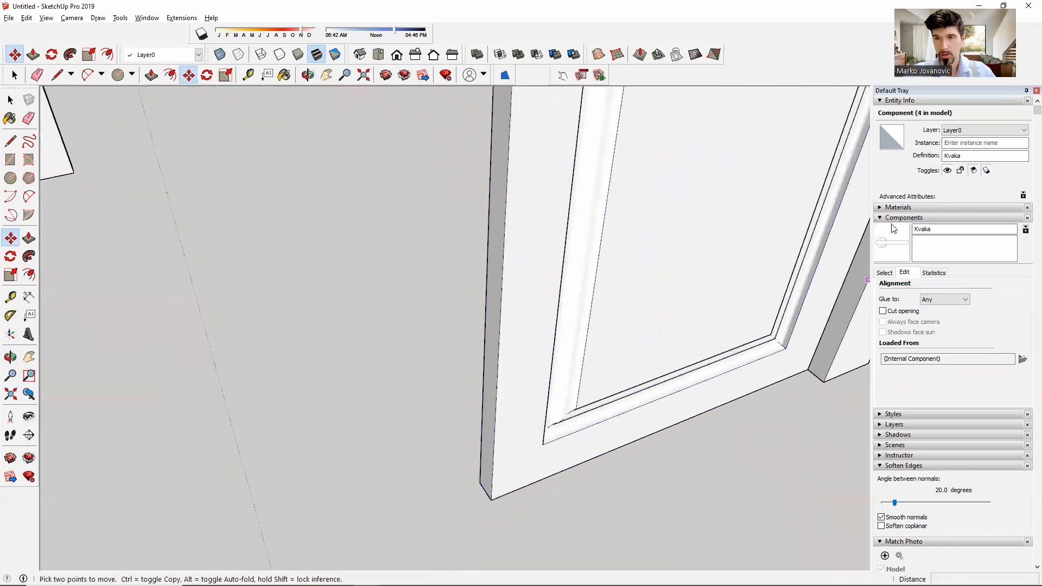
Insert a Kvaka handle at the profiled door leaf's lower free corner and move it 100 cm up the leaf.
{"action": "left_click", "coordinate": [885, 273]}
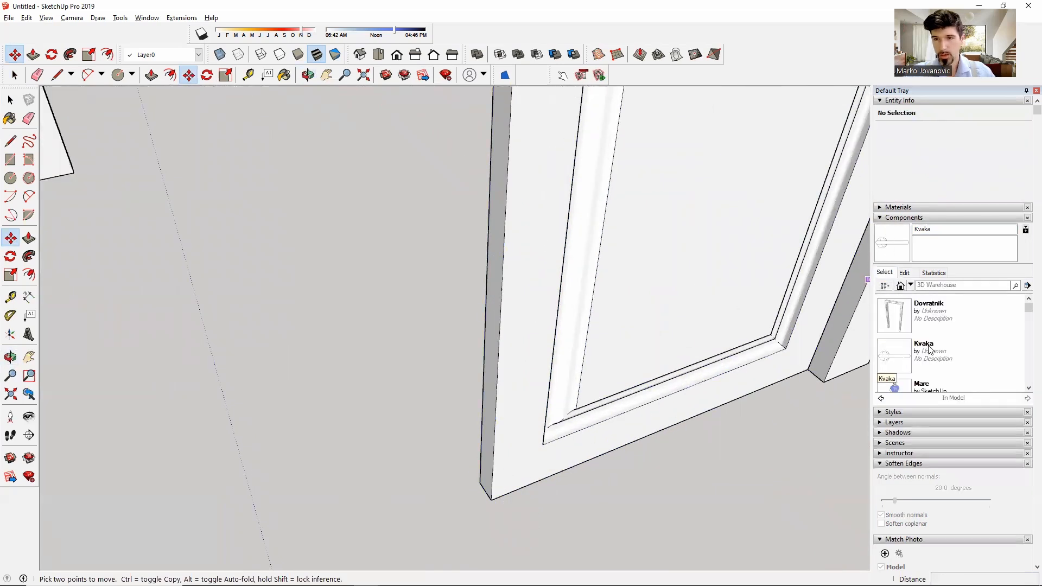
{"action": "left_click", "coordinate": [894, 355]}
{"action": "left_click", "coordinate": [498, 497]}
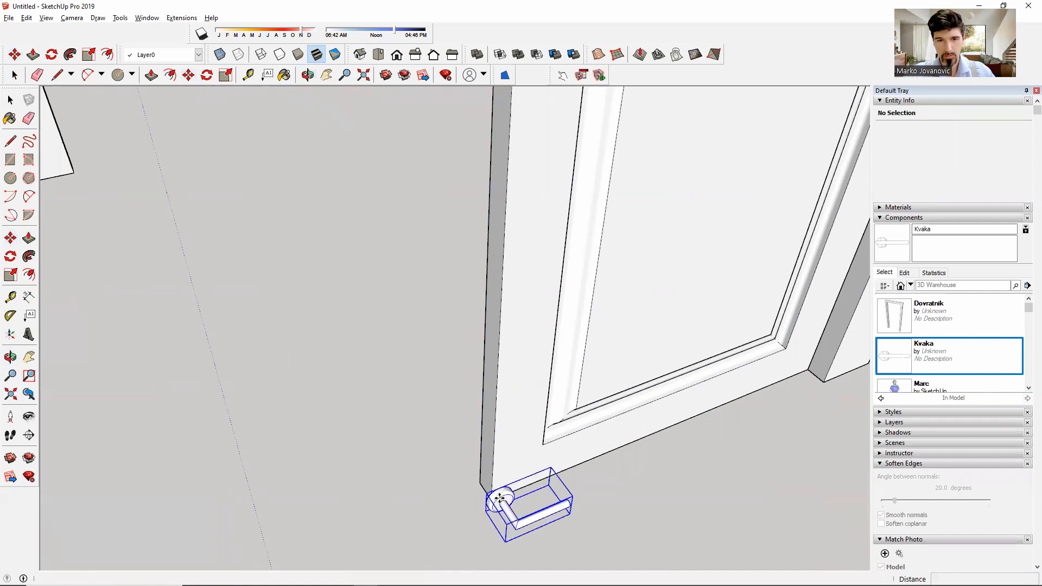
{"action": "left_click", "coordinate": [520, 463]}
{"action": "type", "text": "100"}
{"action": "key", "text": "Return"}
{"action": "scroll", "coordinate": [519, 433], "scroll_direction": "down", "scroll_amount": 4}
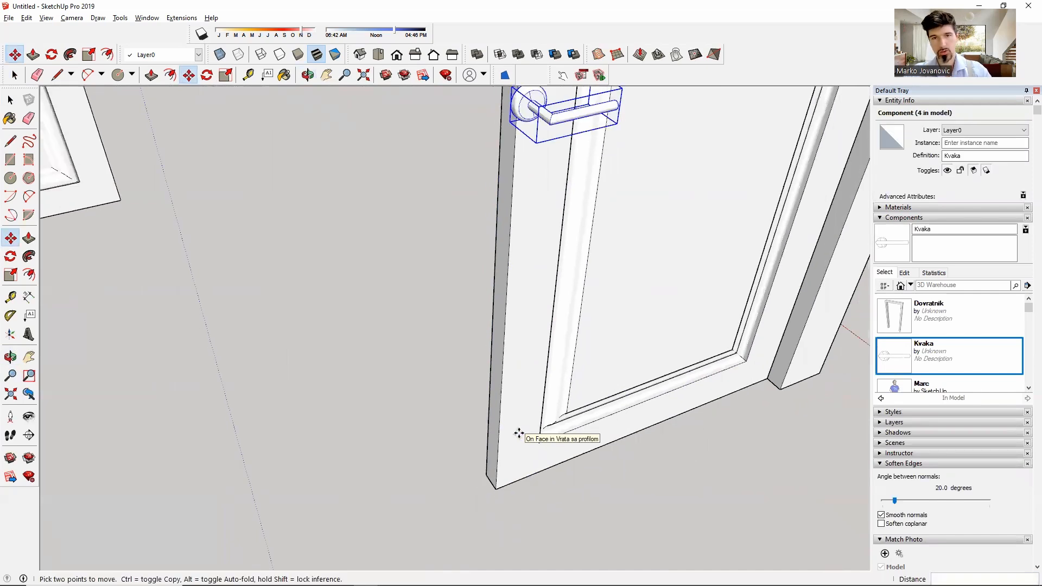
{"action": "scroll", "coordinate": [525, 281], "scroll_direction": "up", "scroll_amount": 3}
{"action": "left_click", "coordinate": [474, 297]}
{"action": "middle_click_drag", "start_coordinate": [484, 295], "coordinate": [486, 369]}
{"action": "scroll", "coordinate": [419, 297], "scroll_direction": "down", "scroll_amount": 2}
{"action": "scroll", "coordinate": [433, 301], "scroll_direction": "down", "scroll_amount": 3}
{"action": "key", "text": "space"}
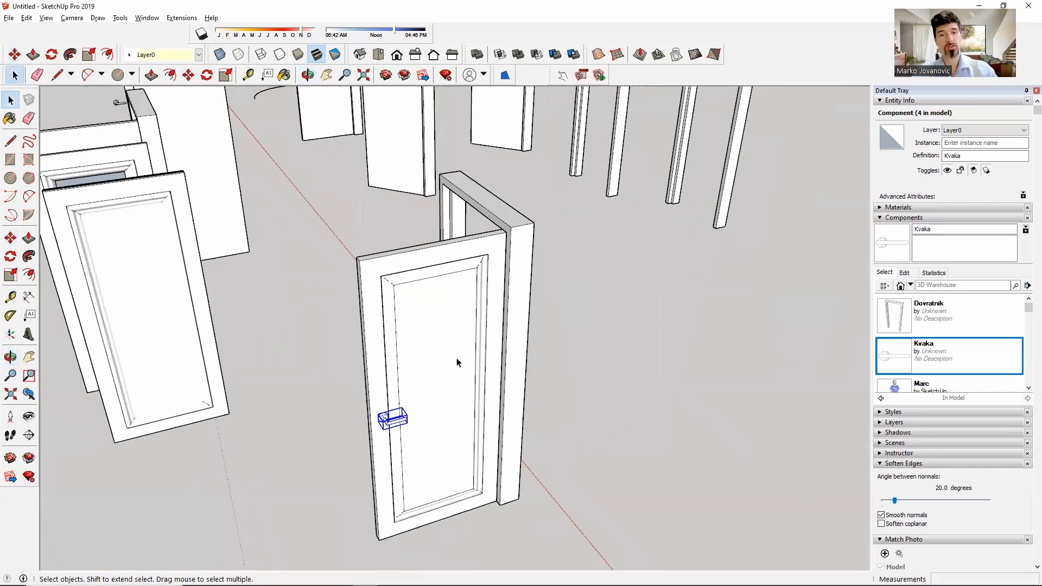
Draw a small rectangle on the ground beside the door and pull it up about 50 cm into a box.
{"action": "middle_click_drag", "start_coordinate": [423, 376], "coordinate": [536, 373]}
{"action": "left_click", "coordinate": [530, 373]}
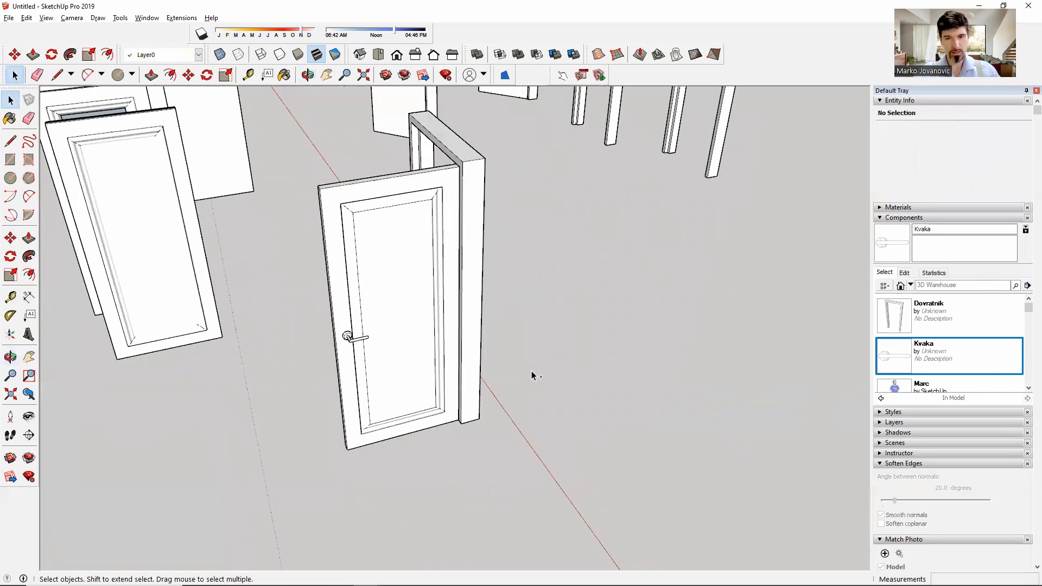
{"action": "key", "text": "r"}
{"action": "left_click", "coordinate": [515, 456]}
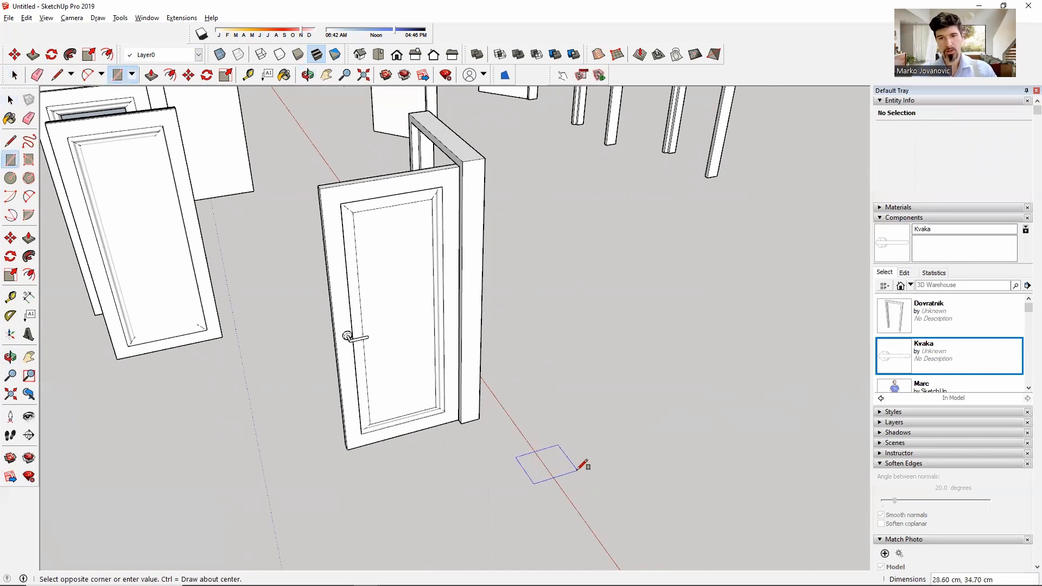
{"action": "left_click", "coordinate": [577, 474]}
{"action": "key", "text": "p"}
{"action": "left_click", "coordinate": [547, 470]}
{"action": "left_click", "coordinate": [542, 415]}
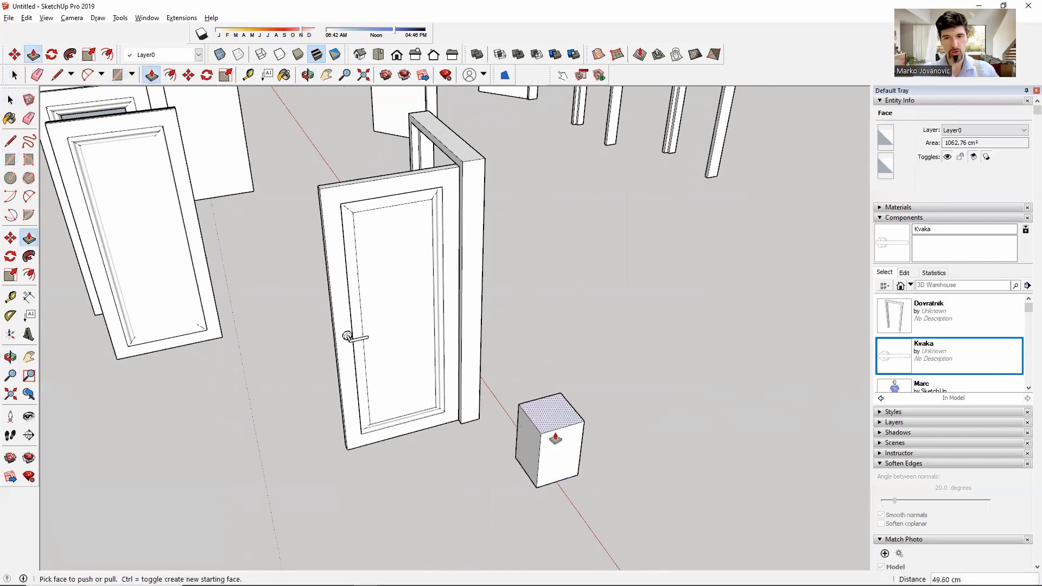
Turn the whole box into a component, keeping the default definition name and axes.
{"action": "key", "text": "space"}
{"action": "triple_click", "coordinate": [556, 453]}
{"action": "right_click", "coordinate": [558, 448]}
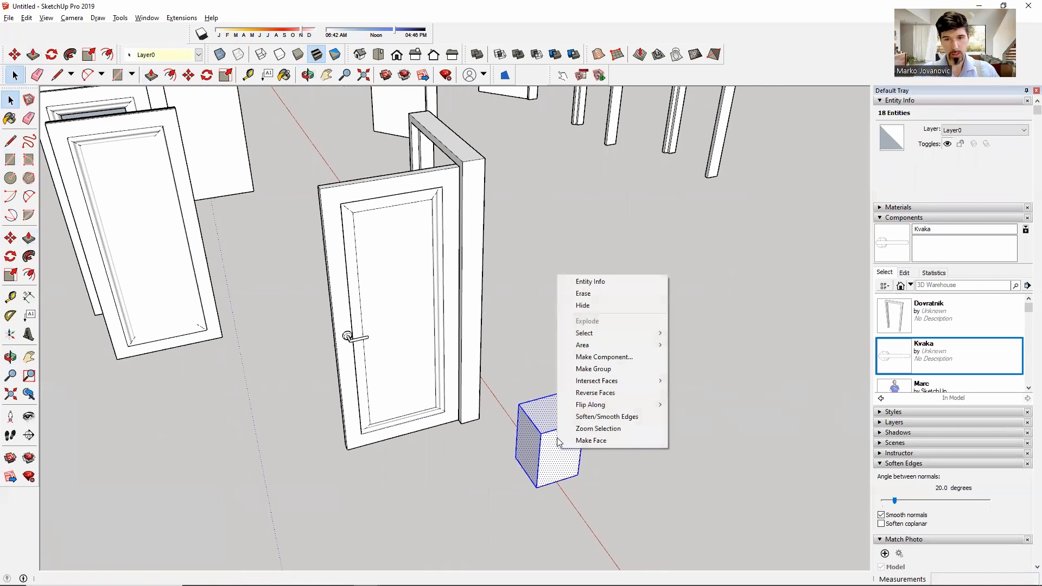
{"action": "left_click", "coordinate": [593, 357]}
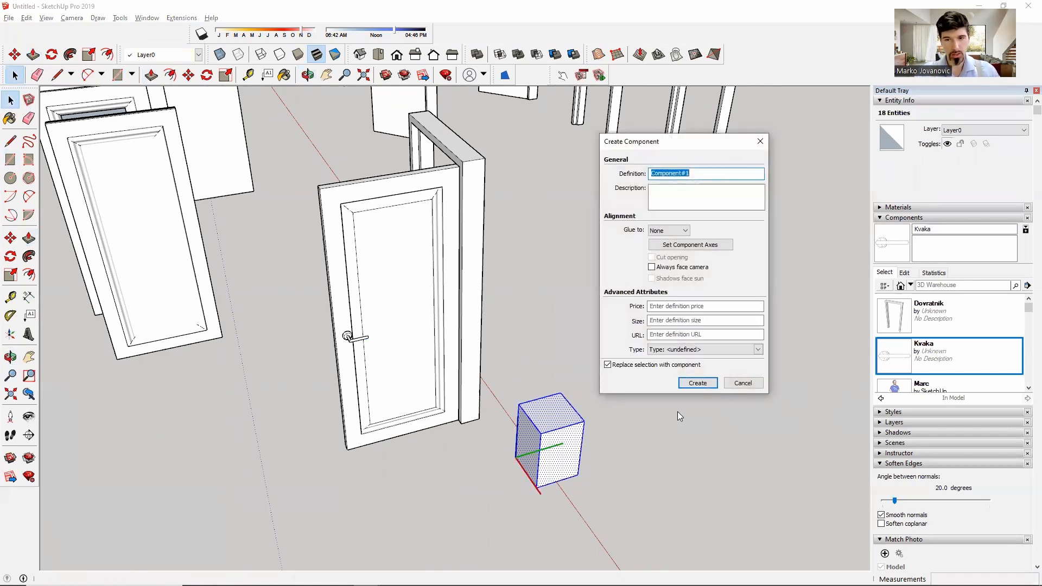
{"action": "left_click", "coordinate": [697, 383]}
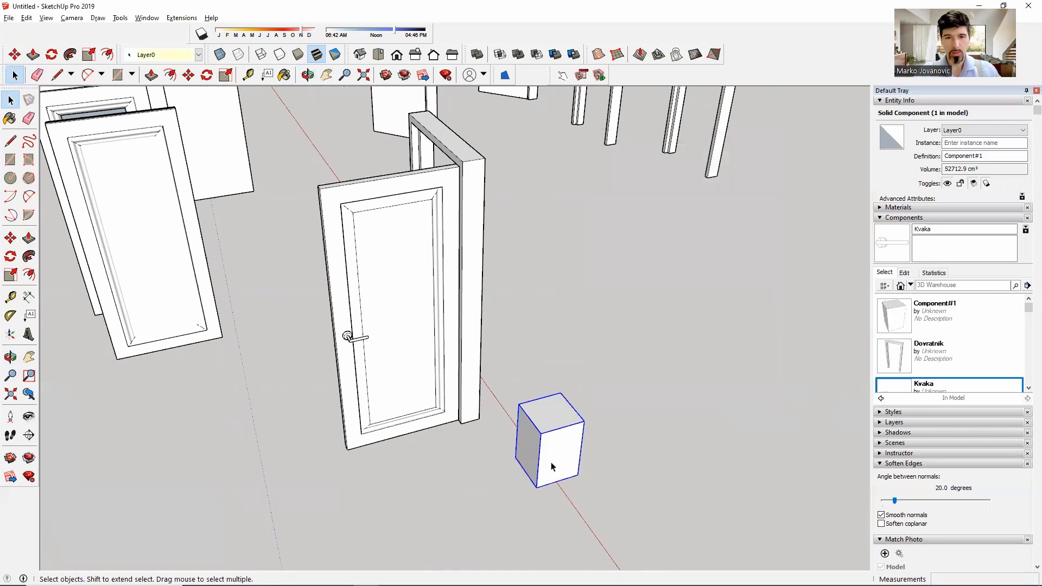
Hide the Dynamic Components toolbar and show it again.
{"action": "scroll", "coordinate": [547, 477], "scroll_direction": "up", "scroll_amount": 2}
{"action": "scroll", "coordinate": [547, 480], "scroll_direction": "up", "scroll_amount": 1}
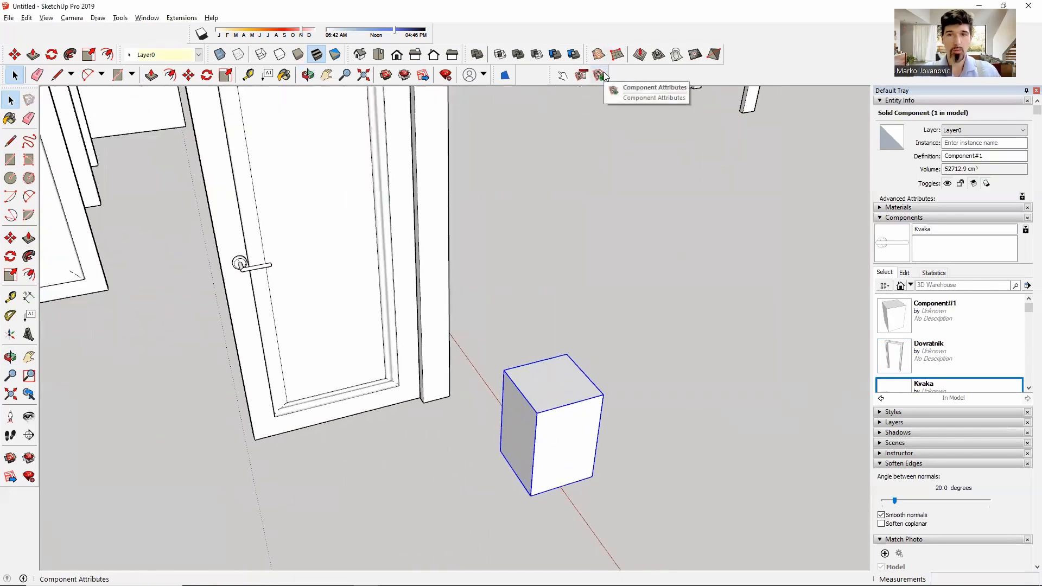
{"action": "right_click", "coordinate": [754, 62]}
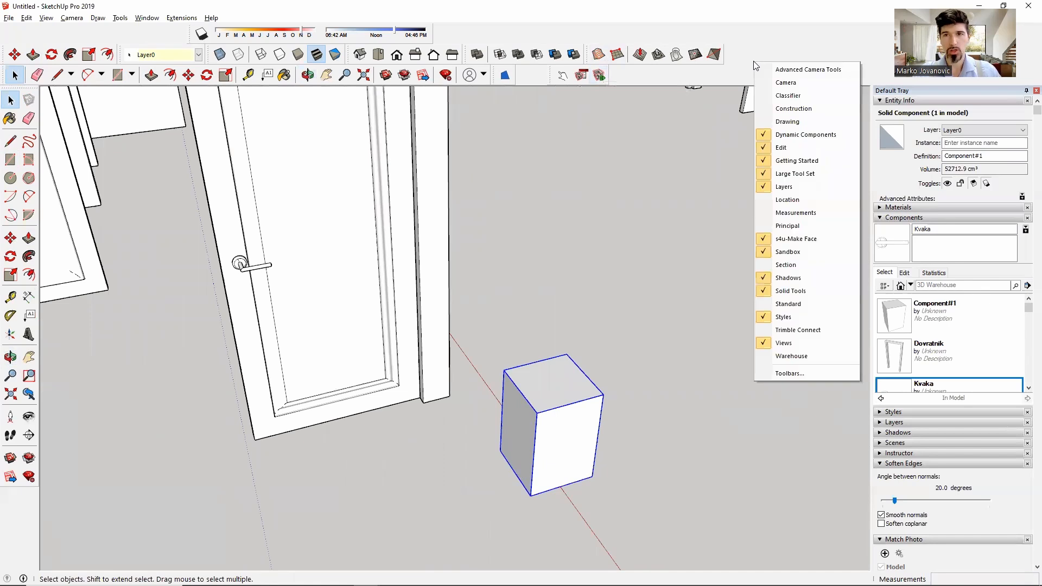
{"action": "left_click", "coordinate": [803, 135]}
{"action": "right_click", "coordinate": [753, 57]}
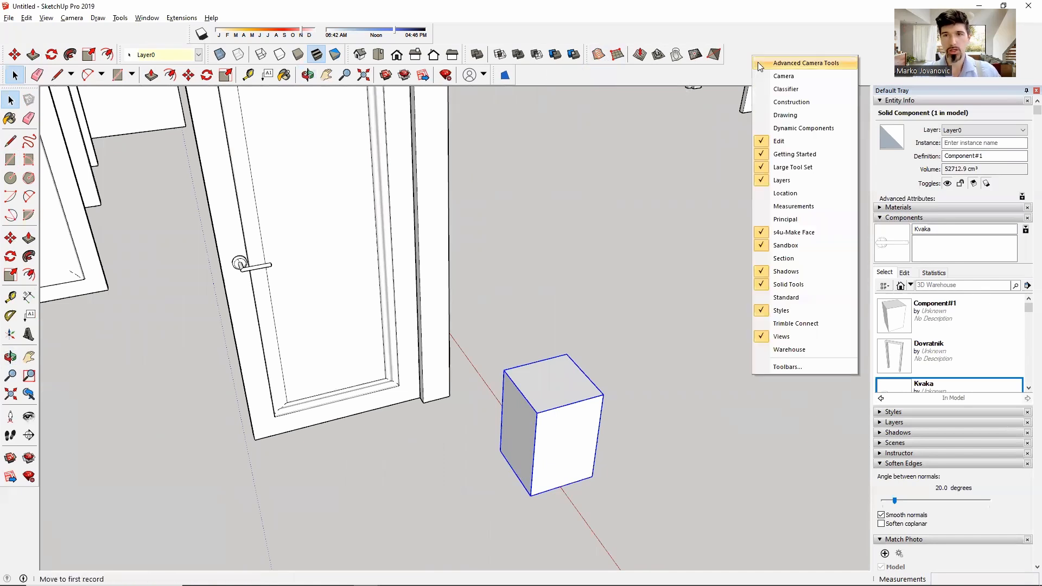
{"action": "left_click", "coordinate": [814, 129]}
Open the component attributes of the box and add a RotZ rotation attribute.
{"action": "left_click", "coordinate": [600, 75]}
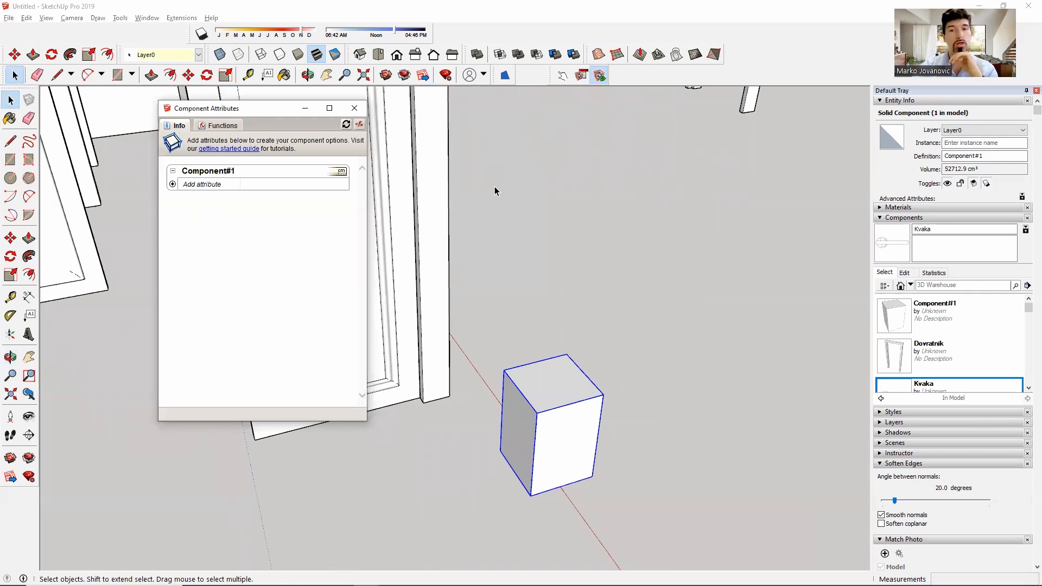
{"action": "left_click", "coordinate": [172, 185]}
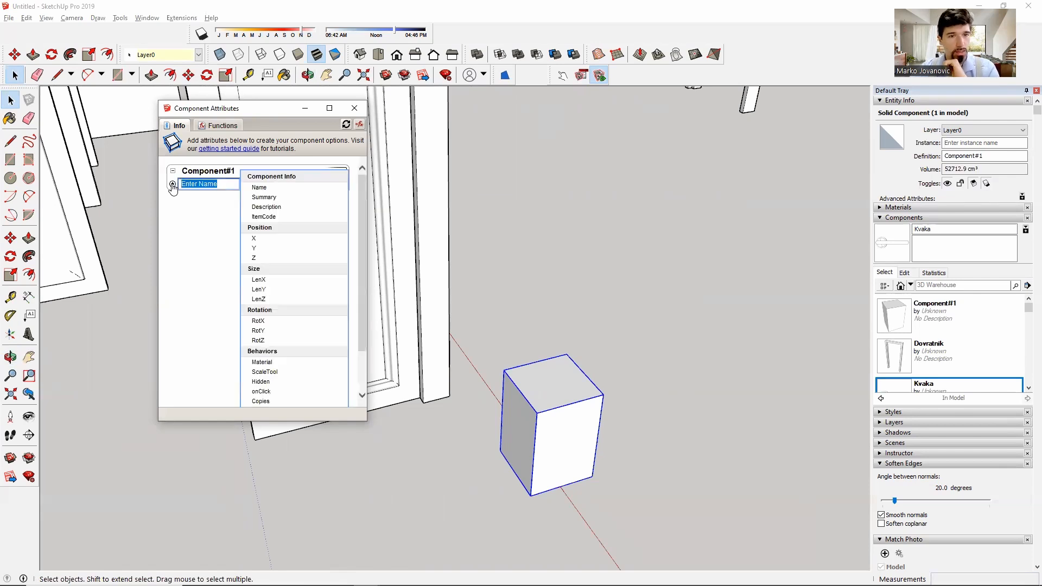
{"action": "left_click", "coordinate": [280, 343]}
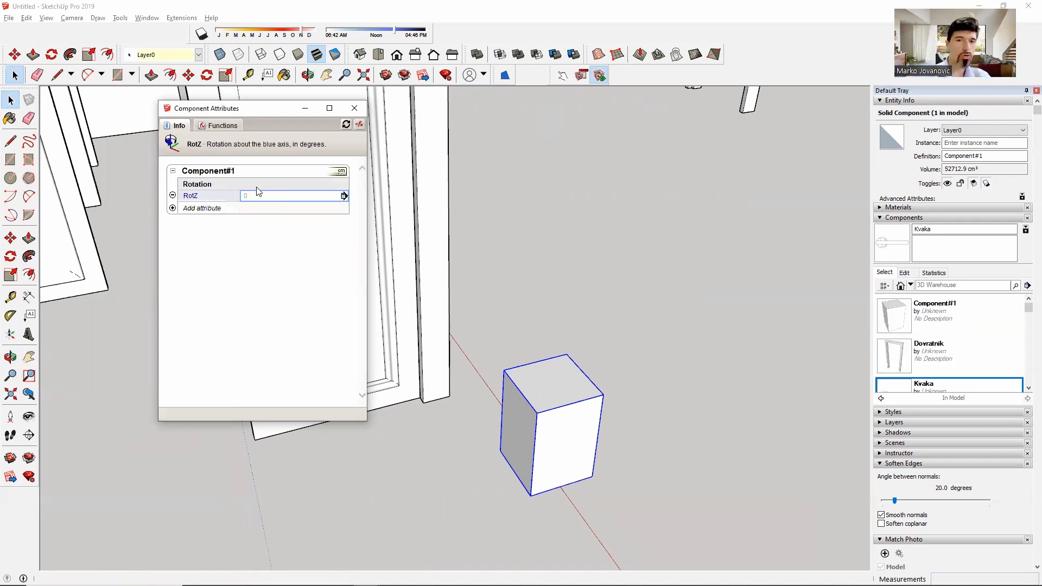
Test the box's RotZ rotation at 90 degrees and return it to 0.
{"action": "left_click", "coordinate": [267, 198]}
{"action": "double_click", "coordinate": [266, 199]}
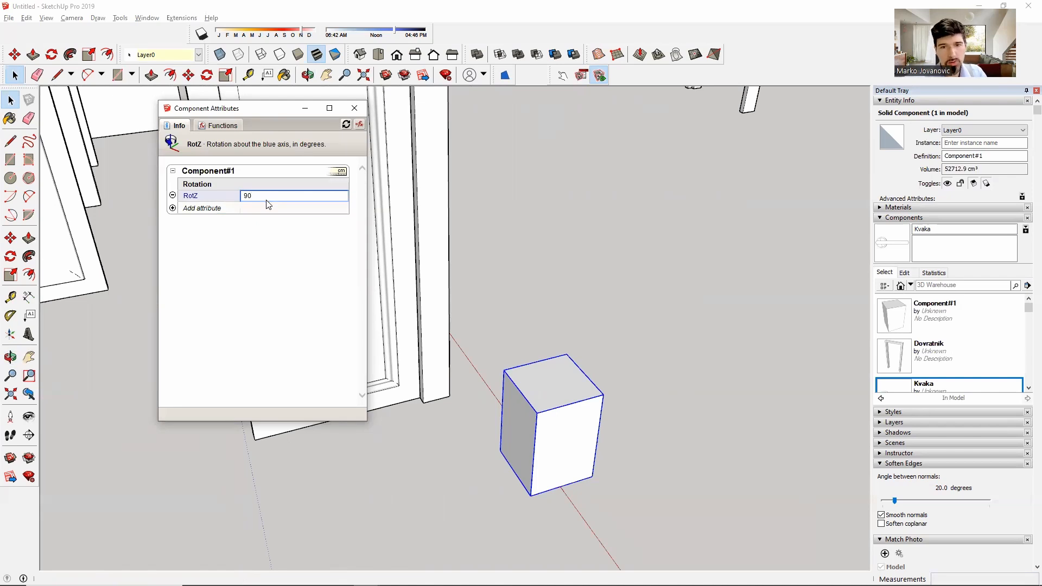
{"action": "key", "text": "Return"}
{"action": "left_click", "coordinate": [269, 196]}
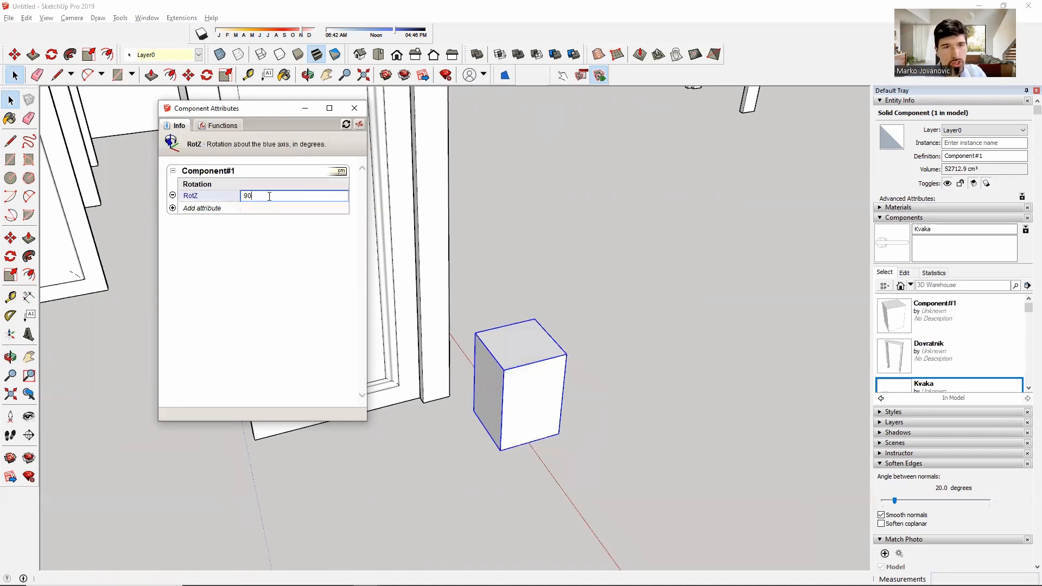
{"action": "type", "text": "0"}
{"action": "key", "text": "Return"}
Test the box's RotZ rotation at 45 degrees, reset it to 0 and close the component attributes.
{"action": "left_click", "coordinate": [263, 201]}
{"action": "type", "text": "45"}
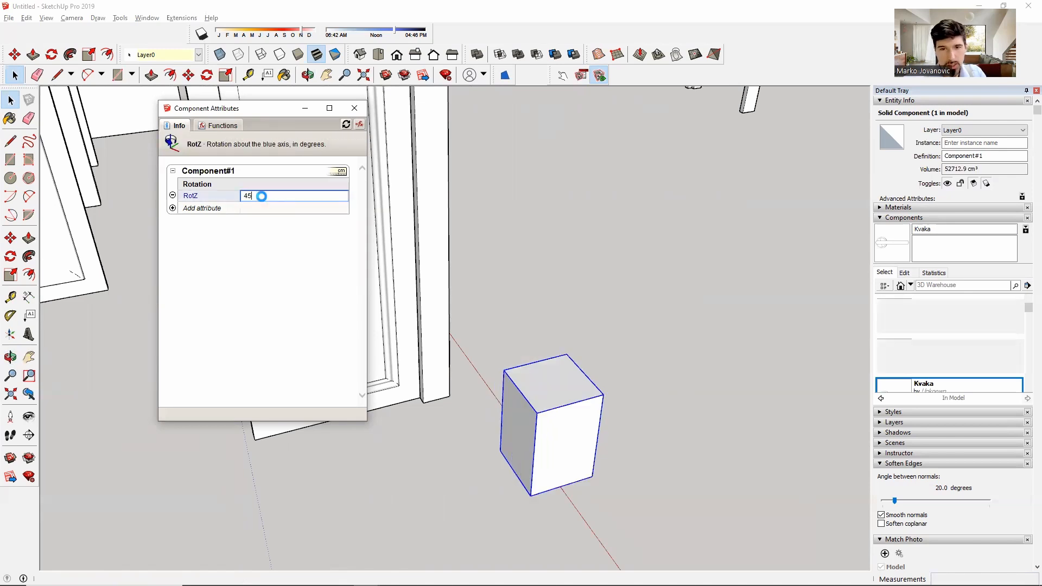
{"action": "key", "text": "Return"}
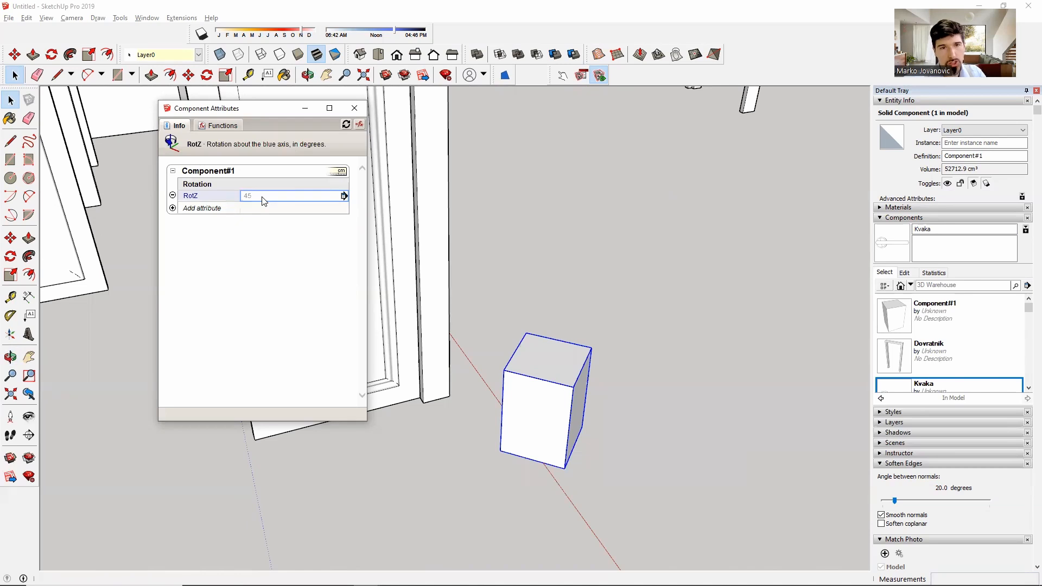
{"action": "left_click", "coordinate": [263, 197]}
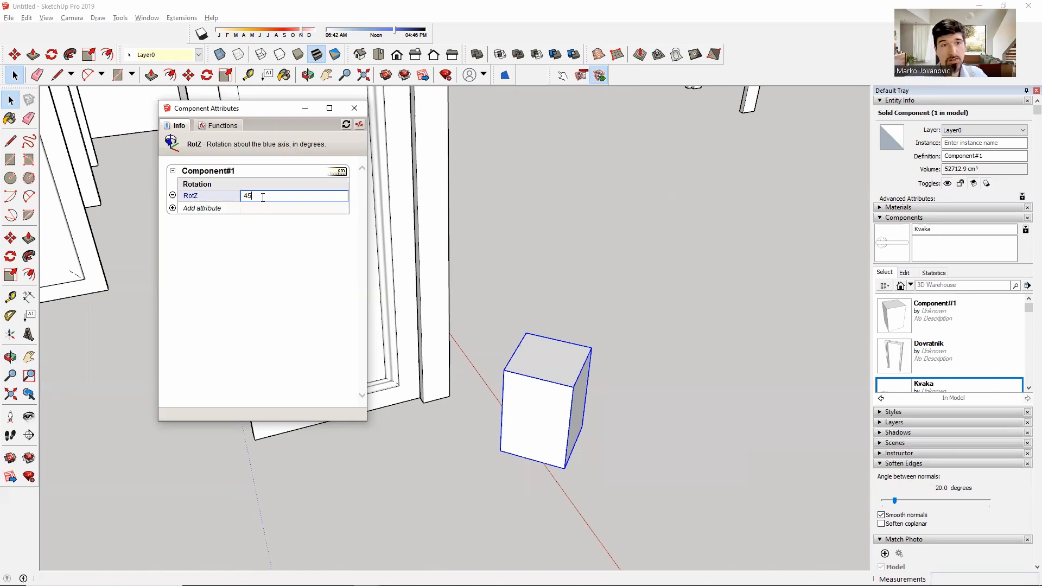
{"action": "double_click", "coordinate": [262, 197]}
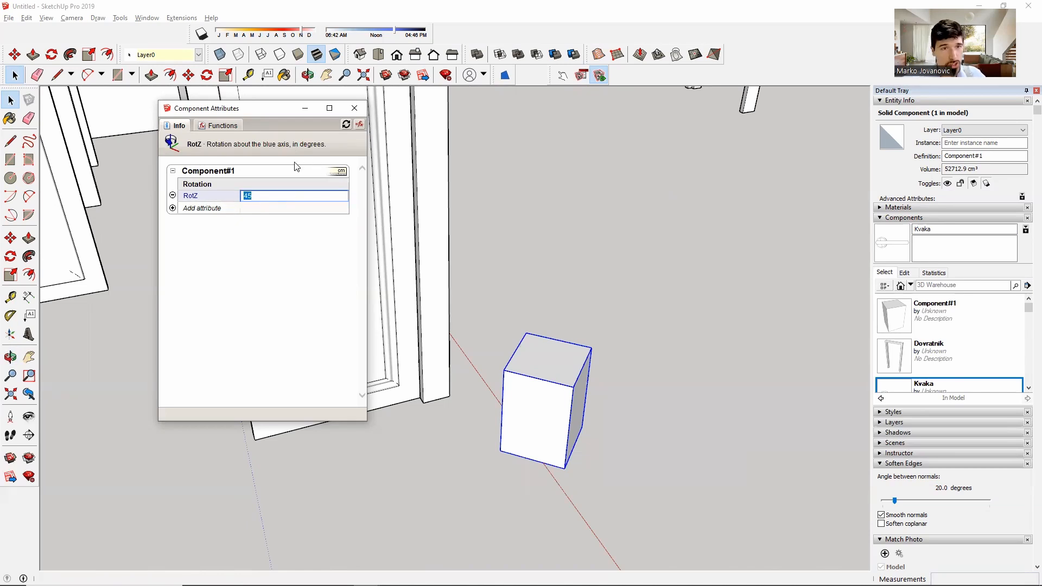
{"action": "type", "text": "0"}
{"action": "key", "text": "Return"}
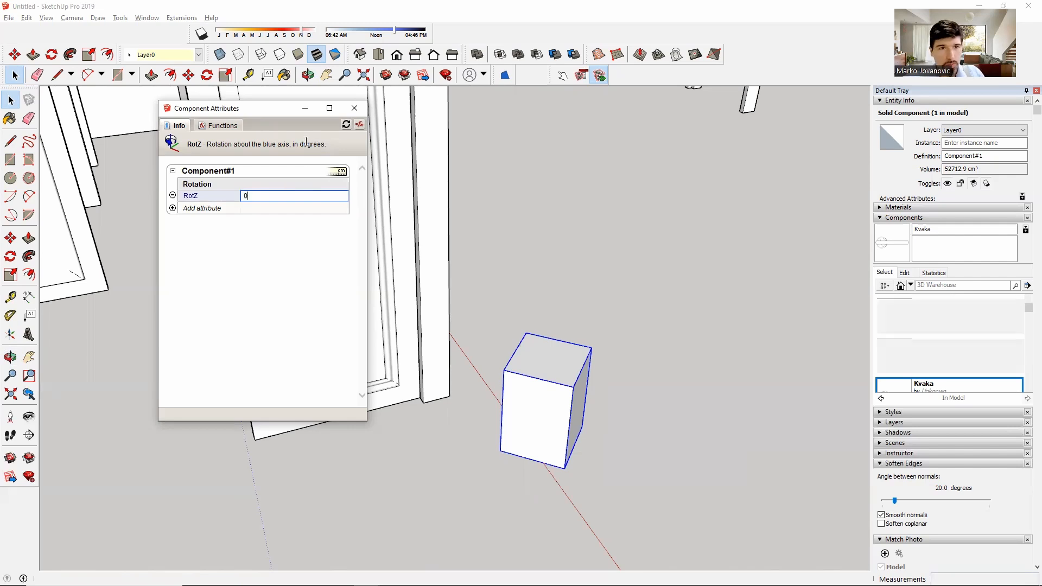
{"action": "left_click", "coordinate": [354, 108]}
Reshape the box inside its component into a long thin block by pulling its front face out and pushing one side face in.
{"action": "double_click", "coordinate": [556, 434]}
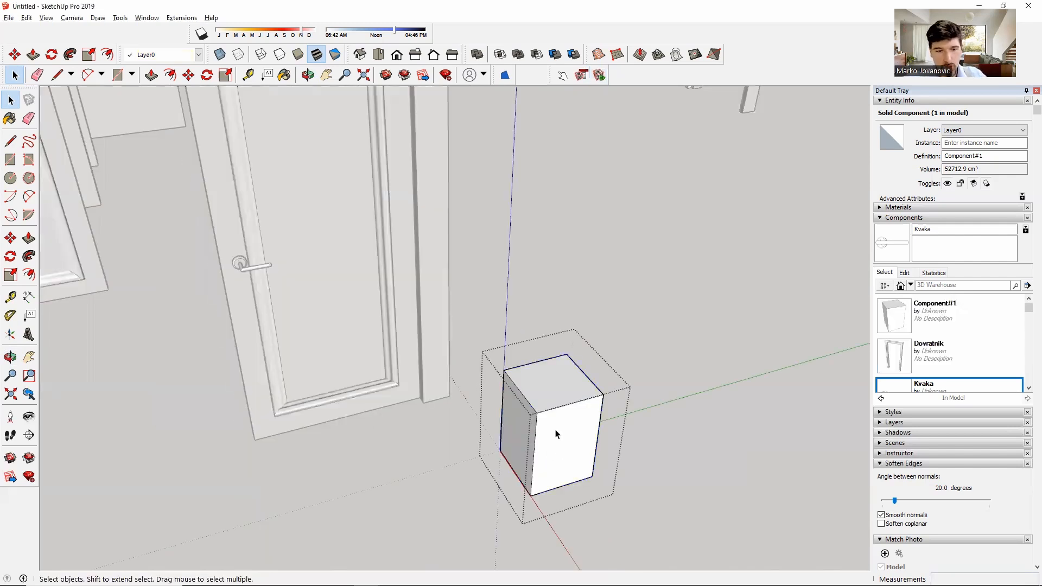
{"action": "key", "text": "p"}
{"action": "left_click_drag", "start_coordinate": [556, 435], "coordinate": [594, 495]}
{"action": "middle_click_drag", "start_coordinate": [599, 433], "coordinate": [381, 422]}
{"action": "left_click_drag", "start_coordinate": [433, 479], "coordinate": [404, 461]}
{"action": "middle_click_drag", "start_coordinate": [436, 438], "coordinate": [705, 416]}
{"action": "key", "text": "space"}
{"action": "middle_click_drag", "start_coordinate": [608, 428], "coordinate": [671, 414]}
{"action": "left_click", "coordinate": [763, 351]}
Reopen the component attributes for the reshaped block and set RotZ to 45 degrees.
{"action": "middle_click_drag", "start_coordinate": [763, 351], "coordinate": [561, 337]}
{"action": "left_click", "coordinate": [562, 354]}
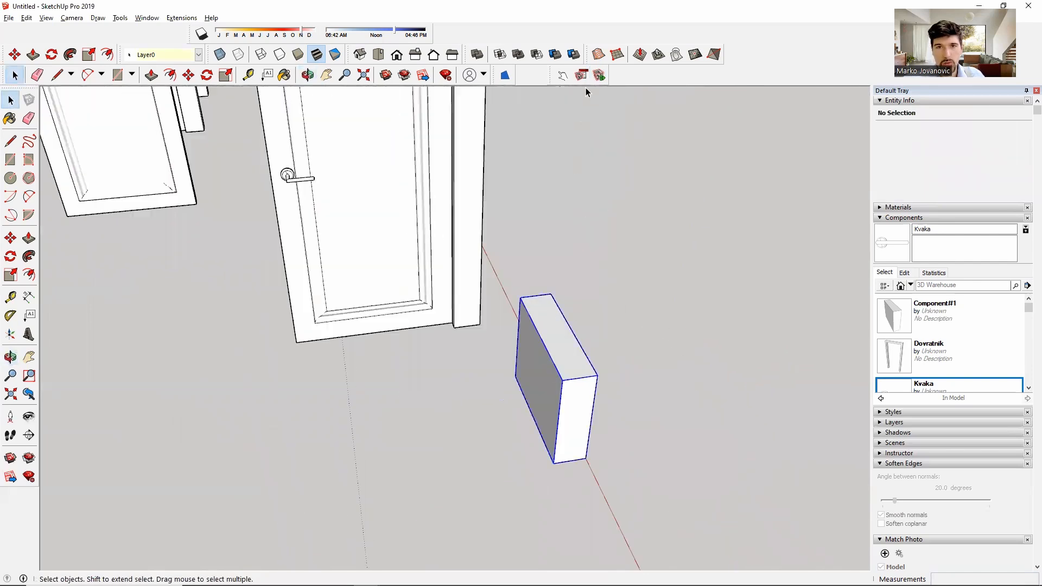
{"action": "left_click", "coordinate": [599, 75]}
{"action": "left_click", "coordinate": [268, 195]}
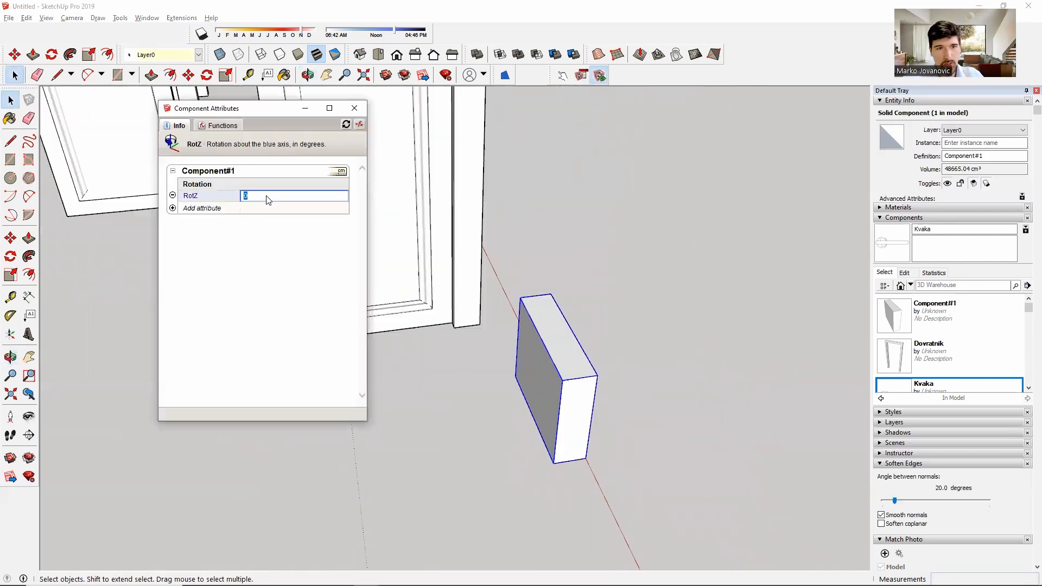
{"action": "type", "text": "45"}
{"action": "key", "text": "Return"}
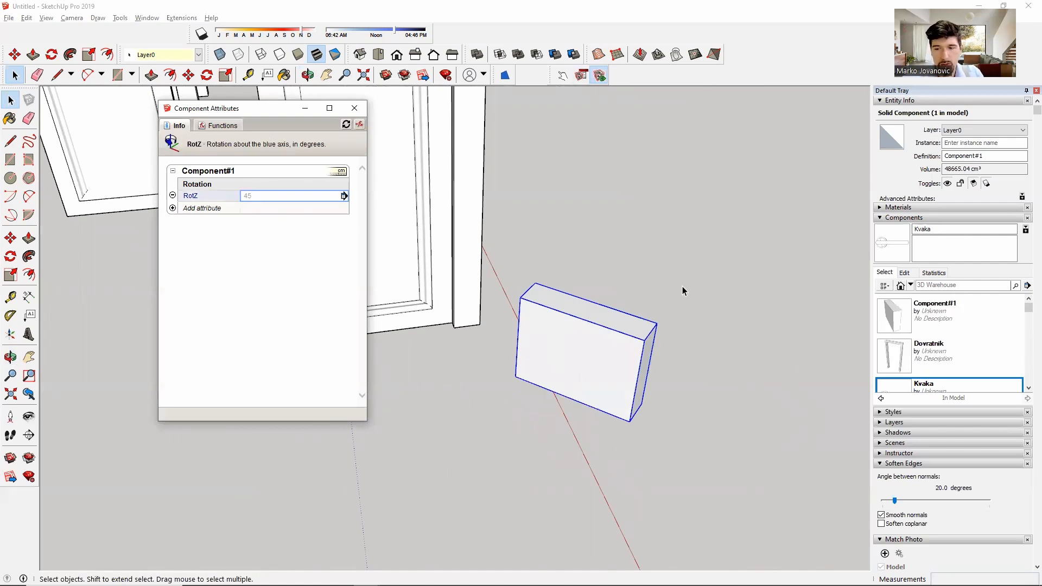
Set the block's RotZ to 90 degrees and bring it back to 0.
{"action": "left_click", "coordinate": [252, 198]}
{"action": "double_click", "coordinate": [252, 198]}
{"action": "type", "text": "90"}
{"action": "key", "text": "Return"}
{"action": "left_click", "coordinate": [263, 197]}
{"action": "double_click", "coordinate": [263, 197]}
{"action": "type", "text": "0"}
{"action": "key", "text": "Return"}
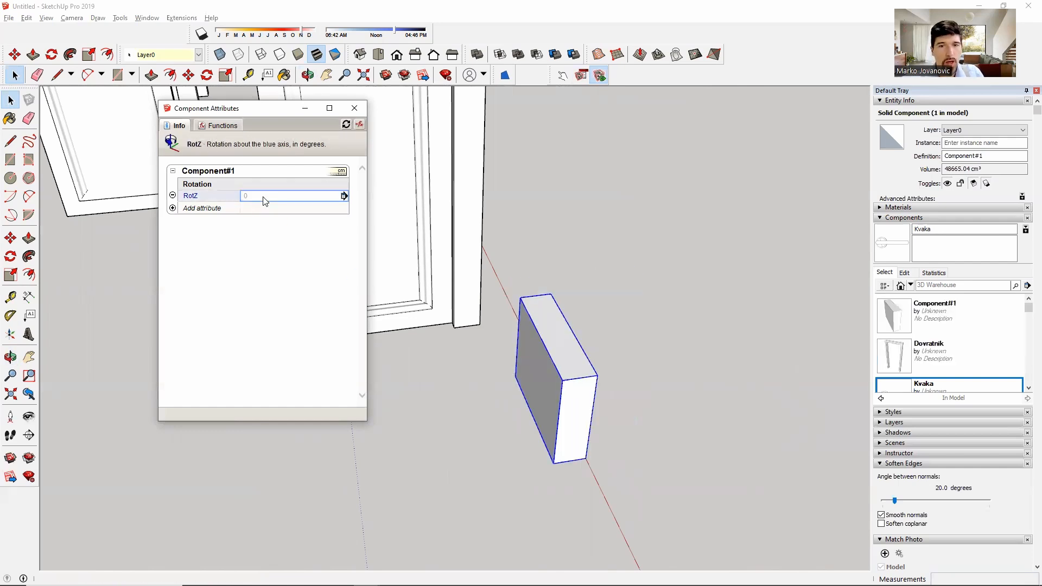
Test a negative rotation by setting the block's RotZ to -45 degrees and resetting it to 0.
{"action": "left_click", "coordinate": [264, 199]}
{"action": "double_click", "coordinate": [264, 199]}
{"action": "type", "text": "-45"}
{"action": "key", "text": "Return"}
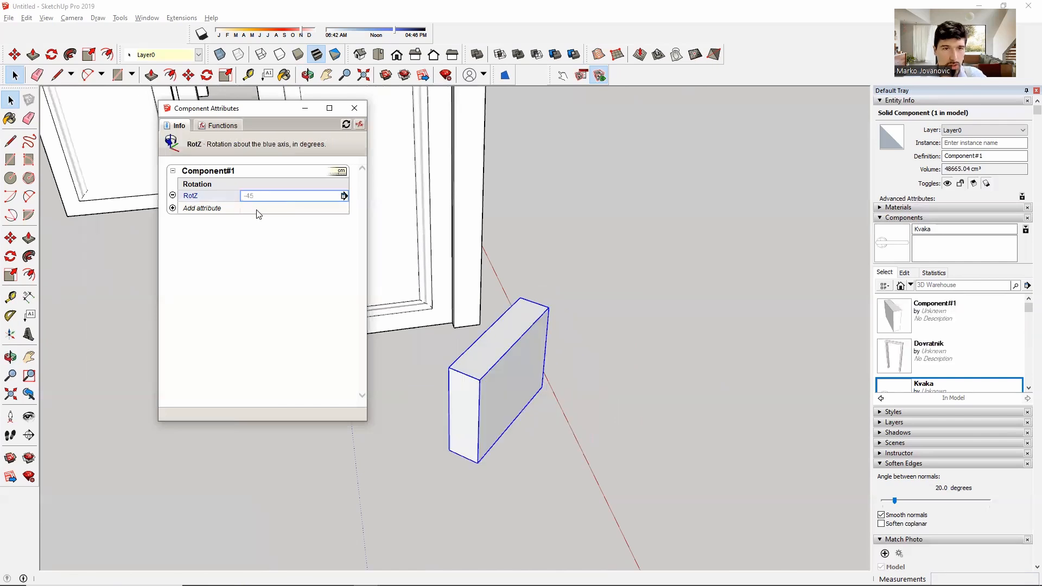
{"action": "left_click", "coordinate": [261, 197]}
{"action": "double_click", "coordinate": [261, 197]}
{"action": "type", "text": "0"}
{"action": "key", "text": "Return"}
Change the block's component axes so the origin sits on its near lower corner, with the red axis along its long side.
{"action": "right_click", "coordinate": [576, 368]}
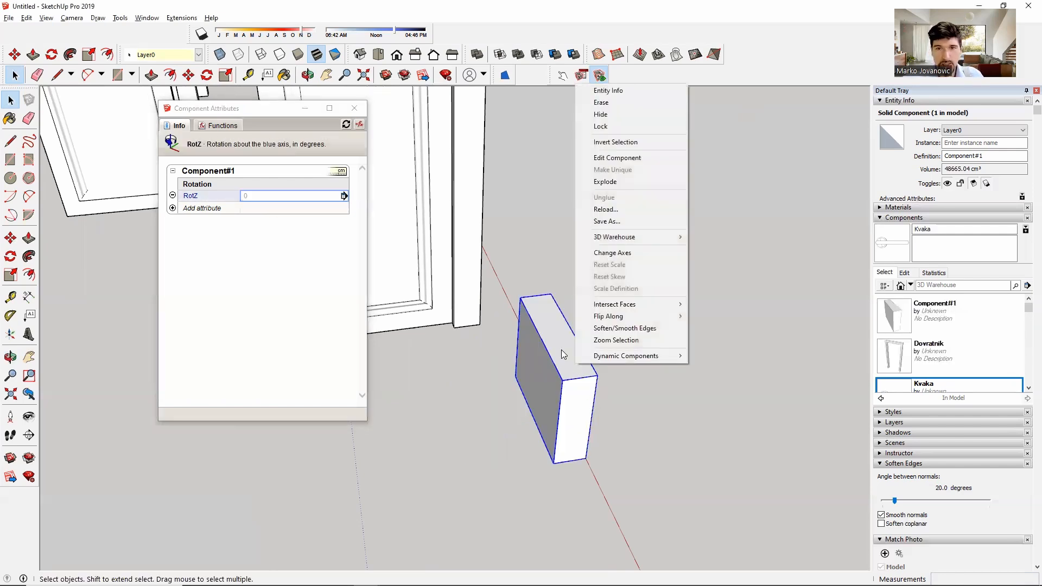
{"action": "left_click", "coordinate": [618, 253]}
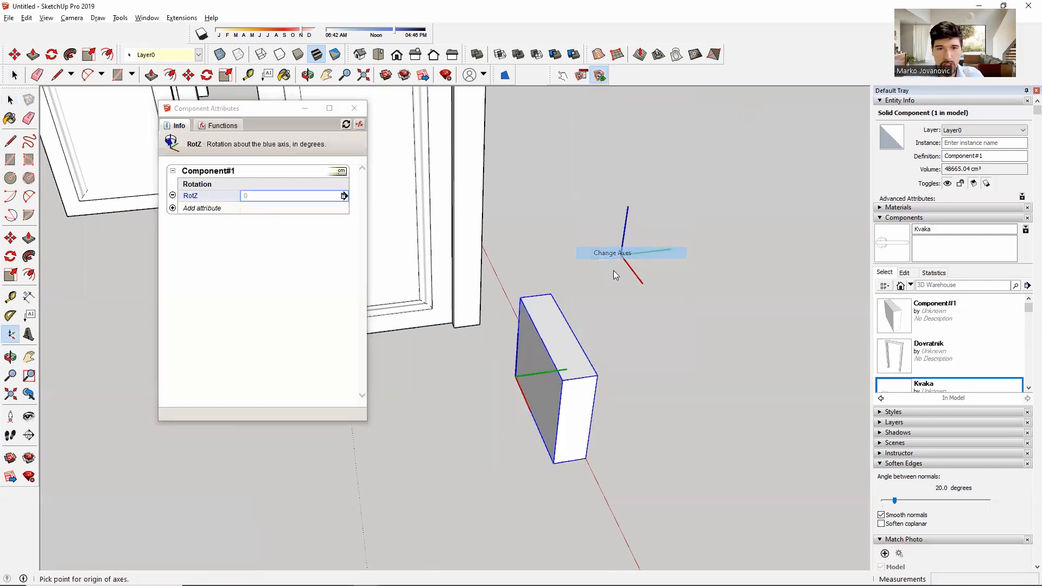
{"action": "left_click", "coordinate": [553, 463]}
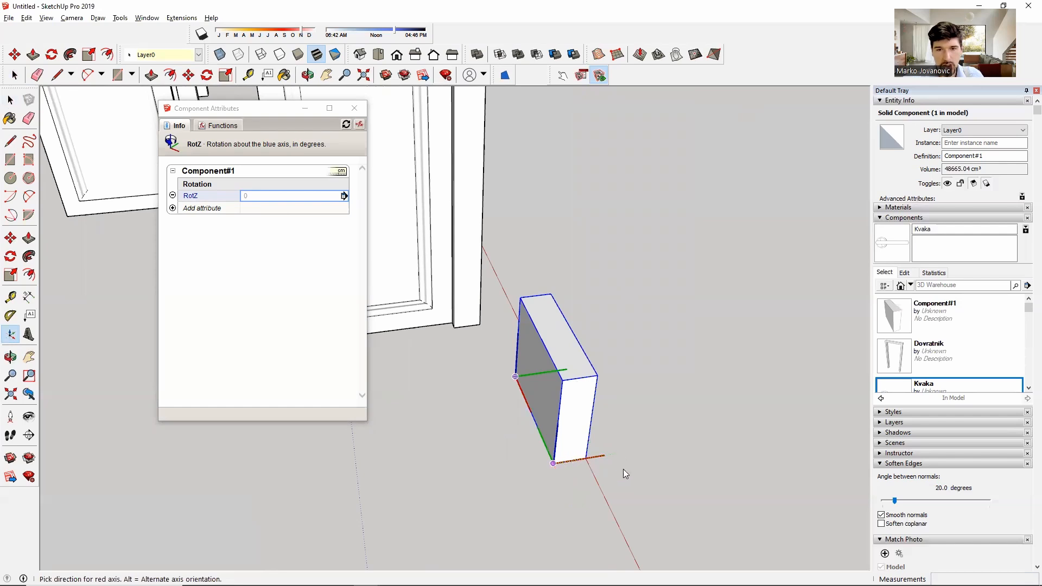
{"action": "left_click", "coordinate": [577, 520]}
{"action": "left_click", "coordinate": [650, 455]}
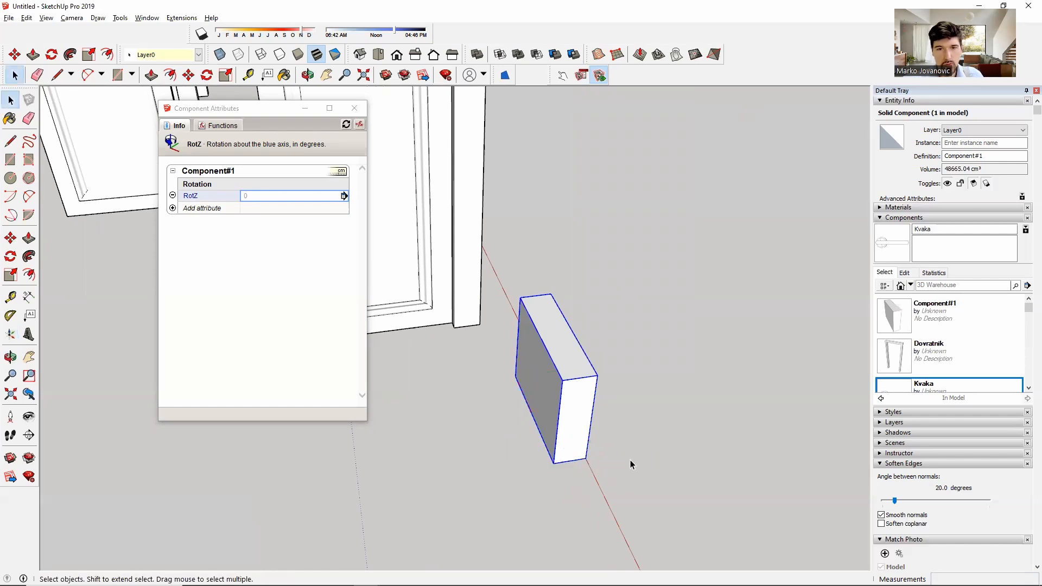
Test the rotation about the new origin with RotZ at 45 and 90 degrees and reset it to 0.
{"action": "left_click", "coordinate": [268, 196]}
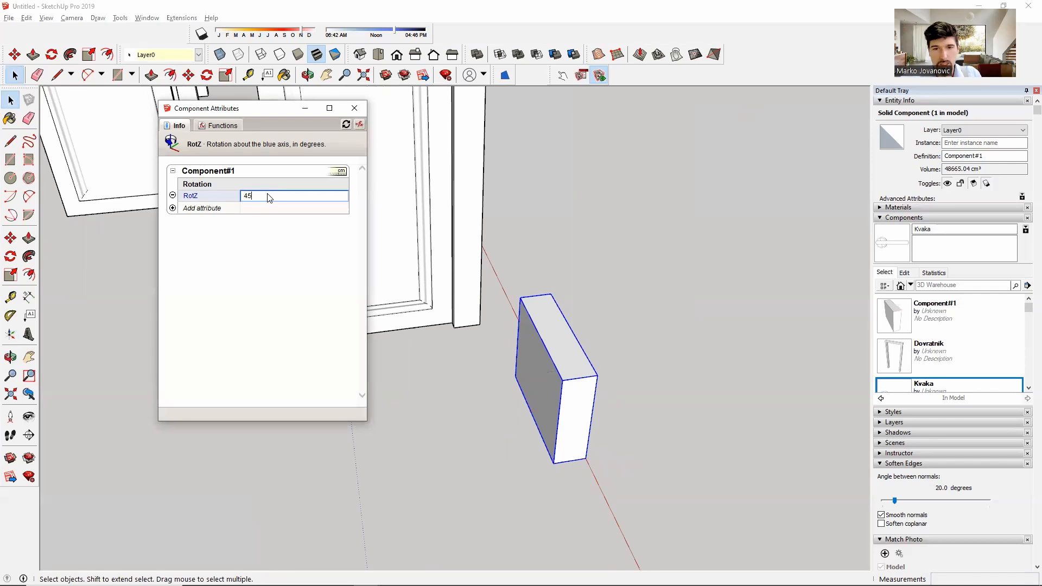
{"action": "type", "text": "45"}
{"action": "key", "text": "Return"}
{"action": "type", "text": "90"}
{"action": "key", "text": "Return"}
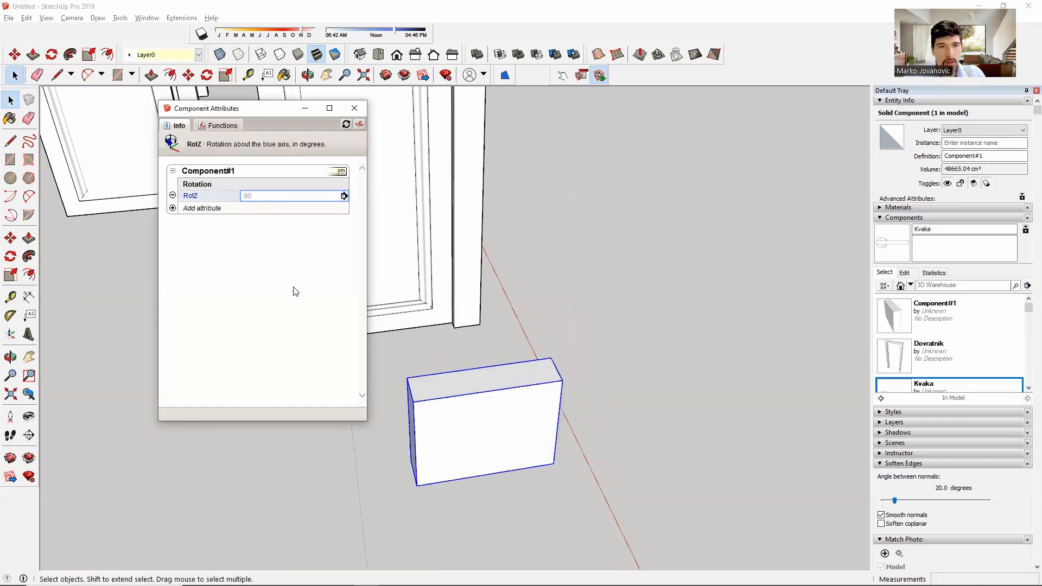
{"action": "double_click", "coordinate": [259, 196]}
{"action": "type", "text": "0"}
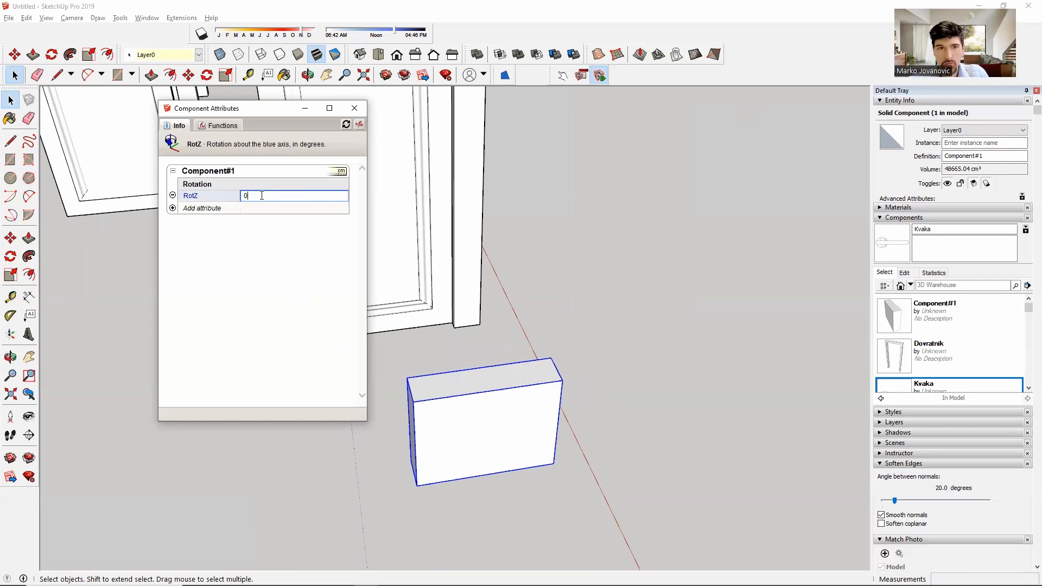
{"action": "key", "text": "Return"}
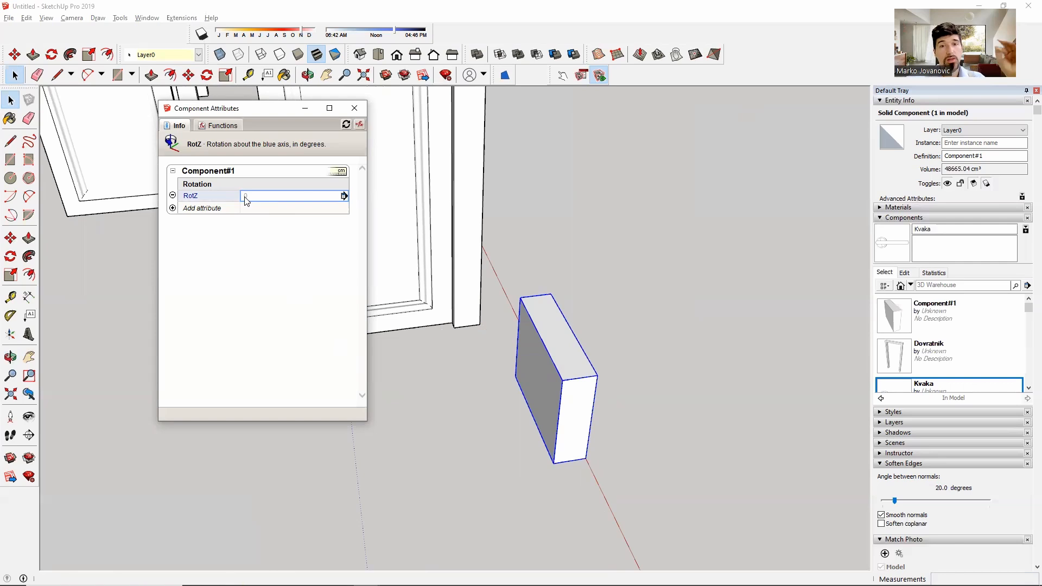
Activate the Interact tool and add an onClick behavior attribute to the block's component, opening its value for editing.
{"action": "left_click", "coordinate": [562, 75]}
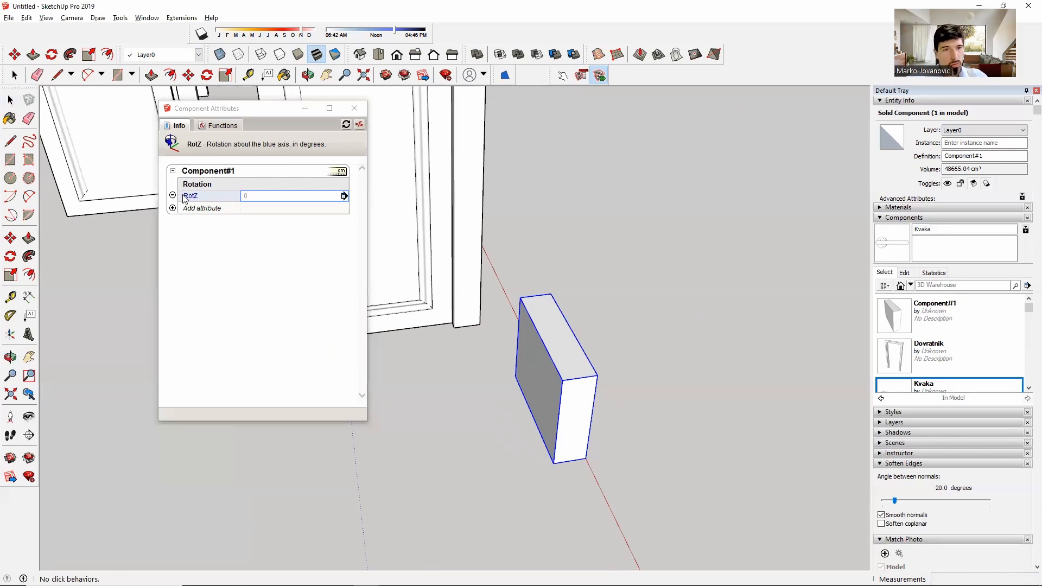
{"action": "left_click", "coordinate": [173, 209]}
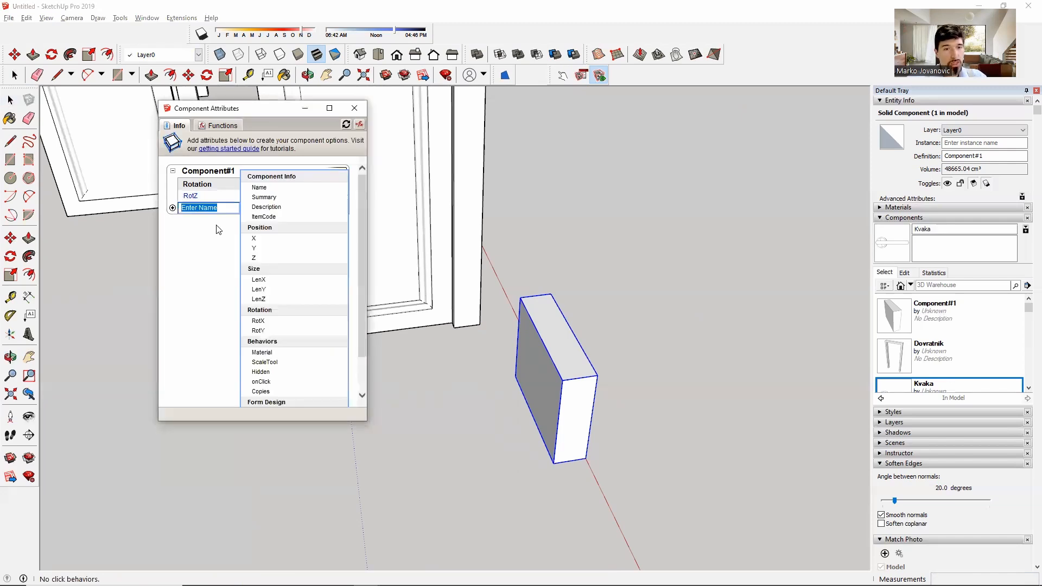
{"action": "left_click", "coordinate": [274, 383]}
{"action": "left_click", "coordinate": [251, 222]}
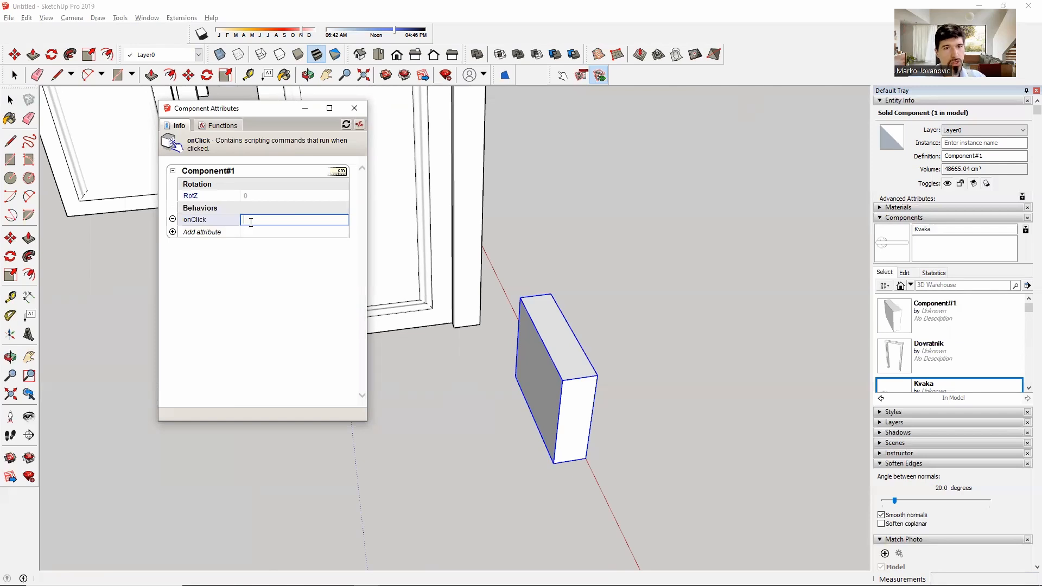
Insert the ANIMATE ("attribute",state1,state2,...stateN) function into the onClick attribute.
{"action": "left_click", "coordinate": [238, 133]}
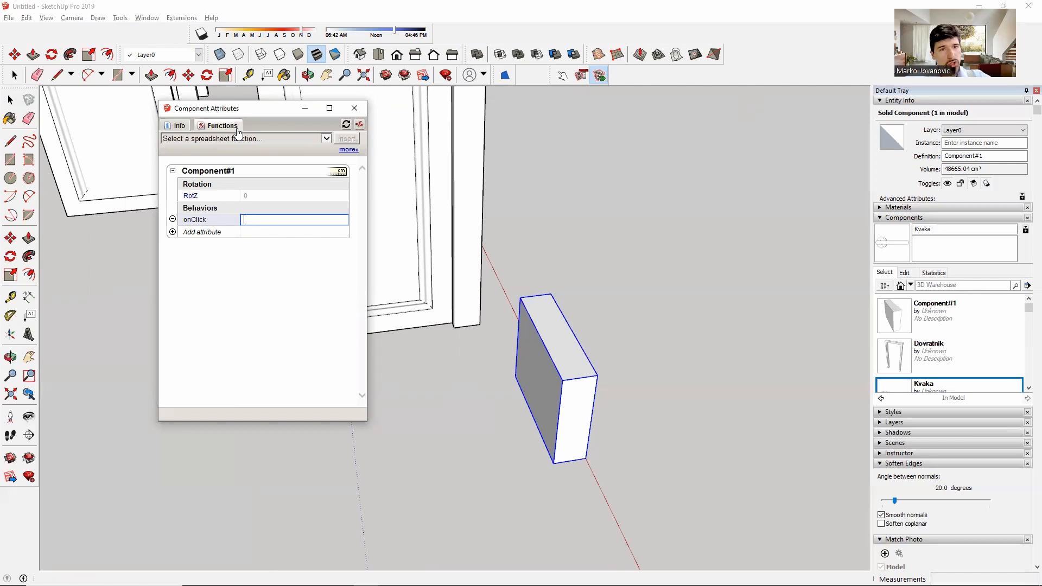
{"action": "left_click", "coordinate": [326, 139]}
{"action": "scroll", "coordinate": [289, 207], "scroll_direction": "down", "scroll_amount": 20}
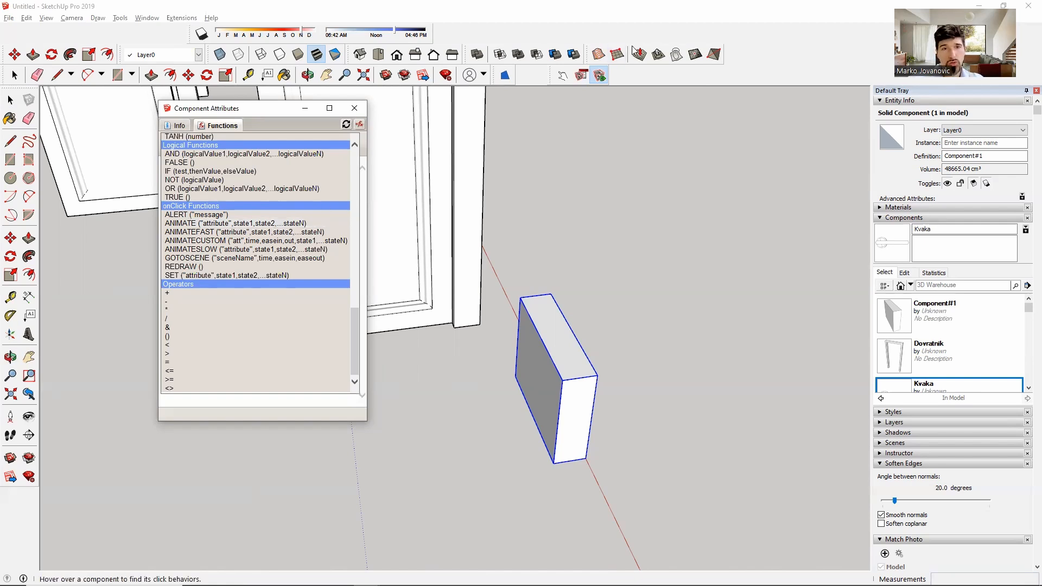
{"action": "left_click", "coordinate": [266, 223]}
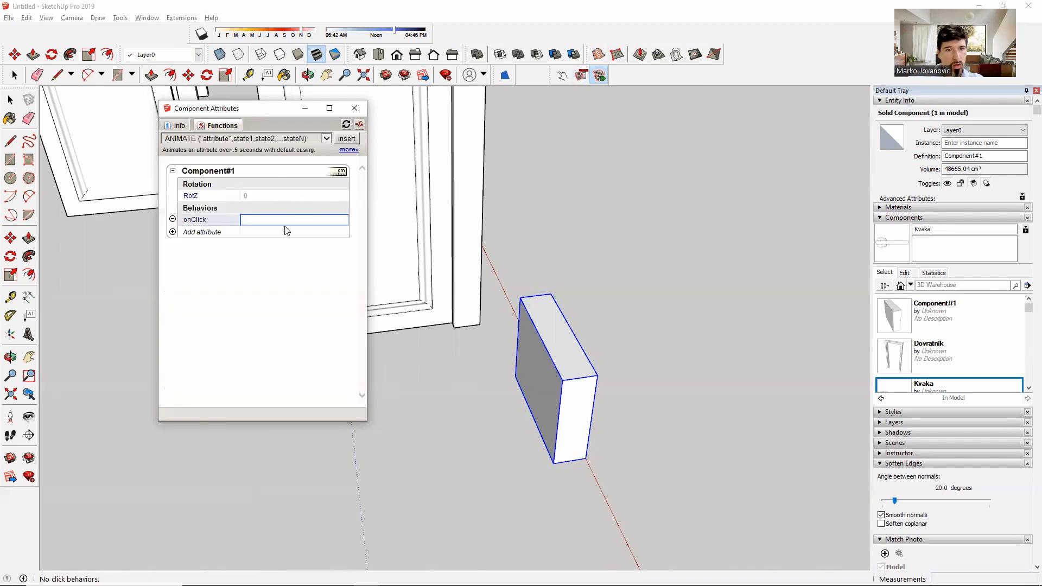
{"action": "left_click", "coordinate": [346, 139]}
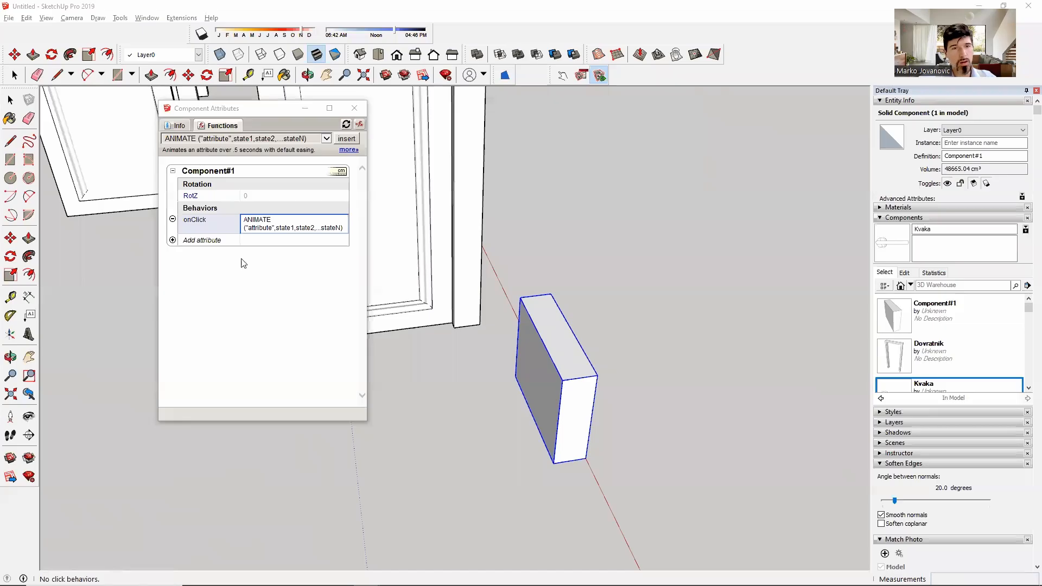
Replace the state placeholders in the block's onClick ANIMATE function with 0 and 45, removing the remaining states.
{"action": "left_click", "coordinate": [258, 226]}
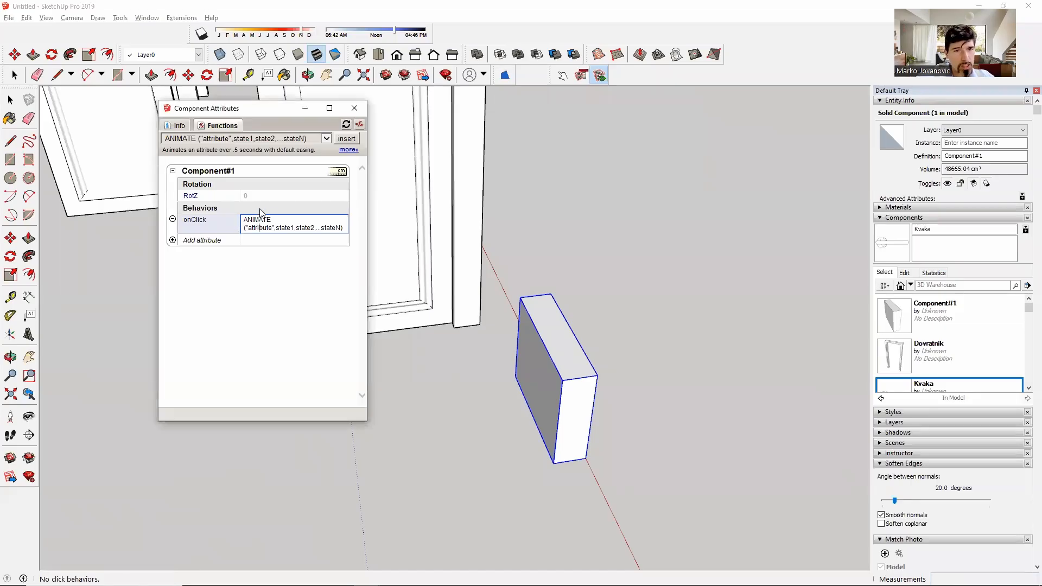
{"action": "left_click_drag", "start_coordinate": [249, 228], "coordinate": [269, 236]}
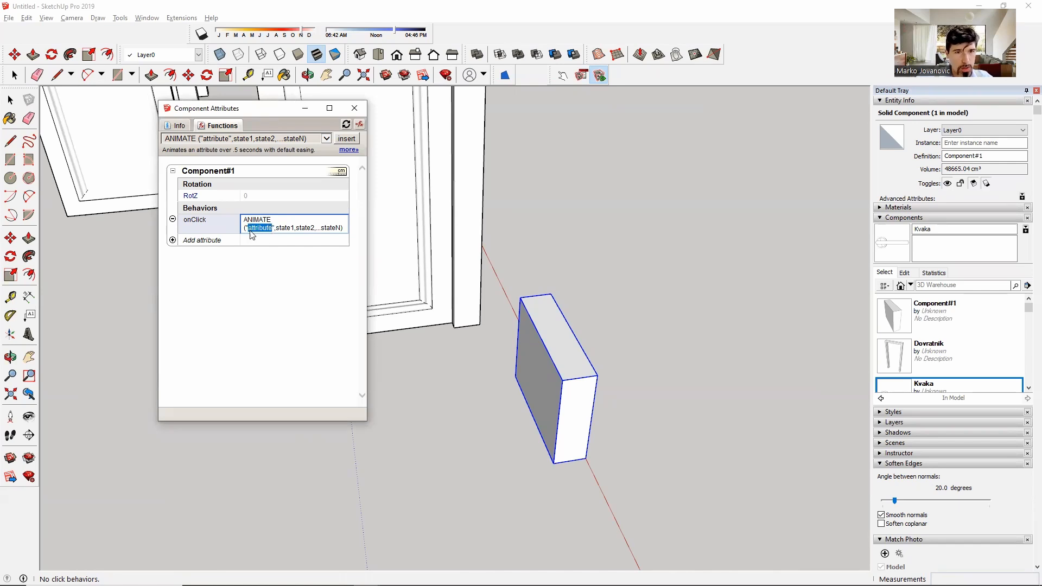
{"action": "double_click", "coordinate": [282, 234]}
{"action": "double_click", "coordinate": [303, 238]}
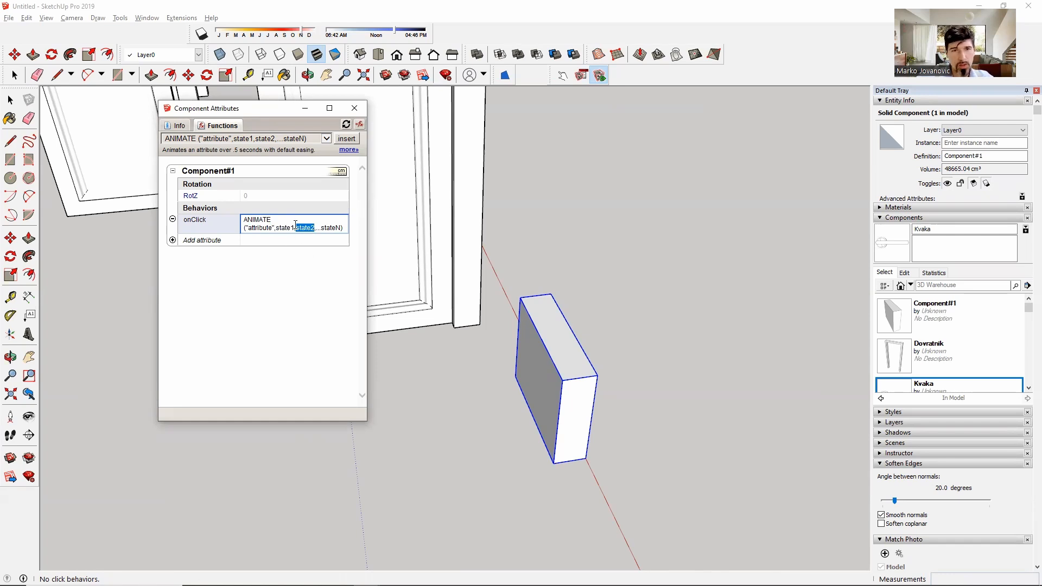
{"action": "double_click", "coordinate": [285, 228]}
{"action": "type", "text": "0"}
{"action": "double_click", "coordinate": [290, 229]}
{"action": "type", "text": "45"}
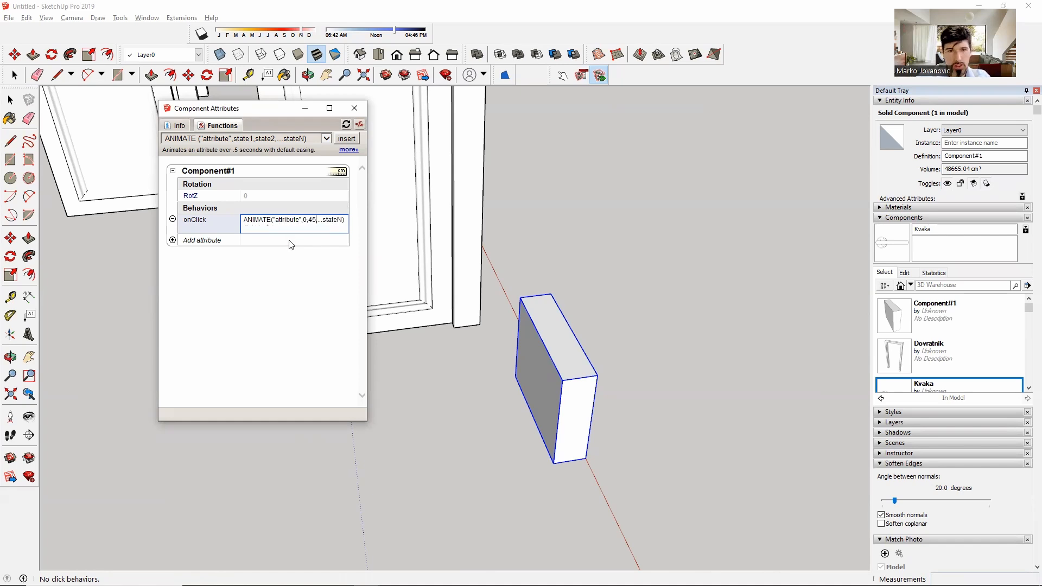
{"action": "key", "text": "Delete"}
{"action": "key", "text": "Delete"}
{"action": "key", "text": "Delete"}
{"action": "key", "text": "Delete"}
{"action": "key", "text": "Delete"}
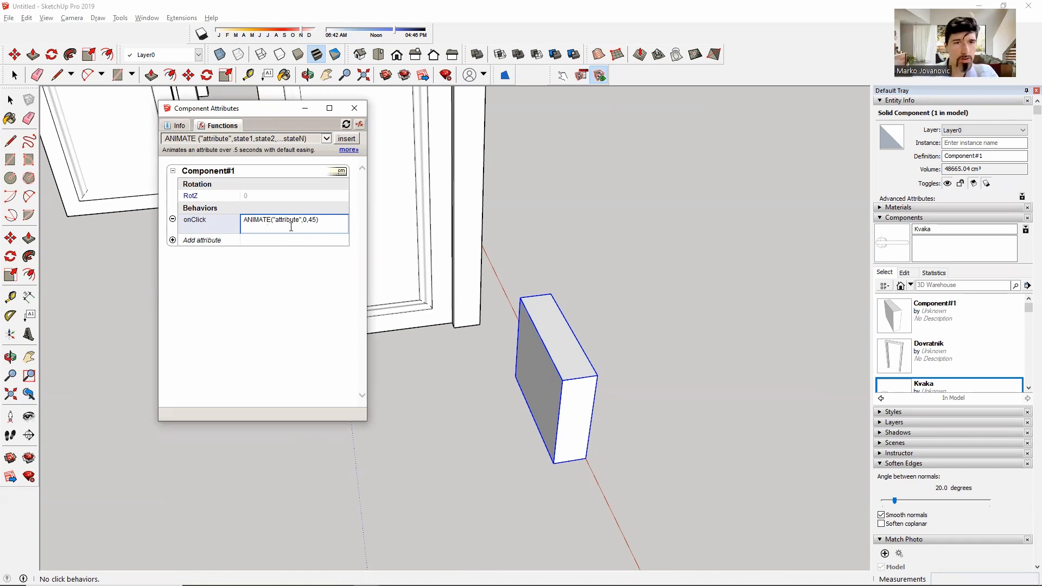
Replace the attribute placeholder in the ANIMATE function with RotZ and apply the onClick value.
{"action": "double_click", "coordinate": [286, 220]}
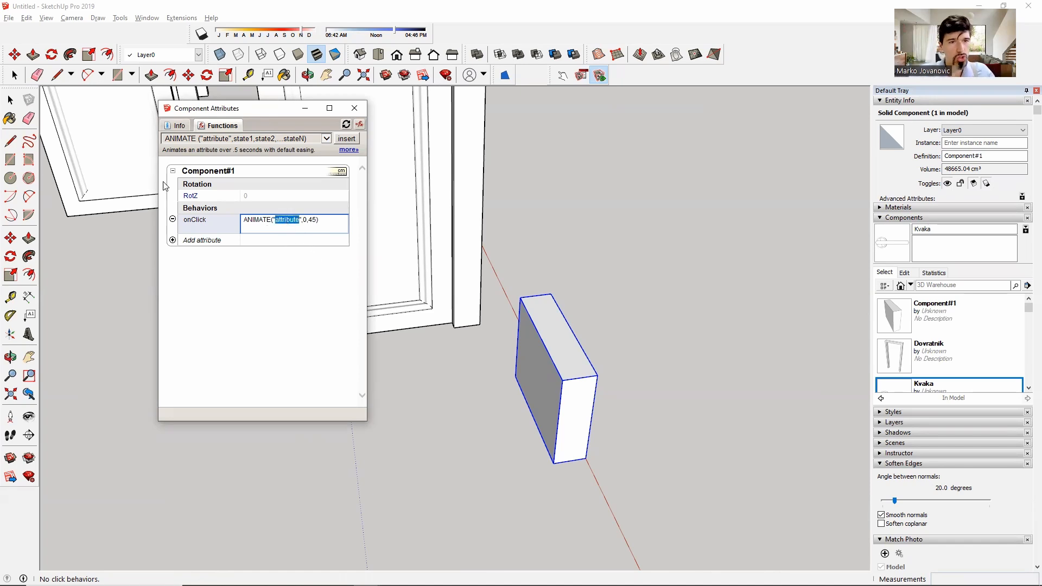
{"action": "type", "text": "RotZ"}
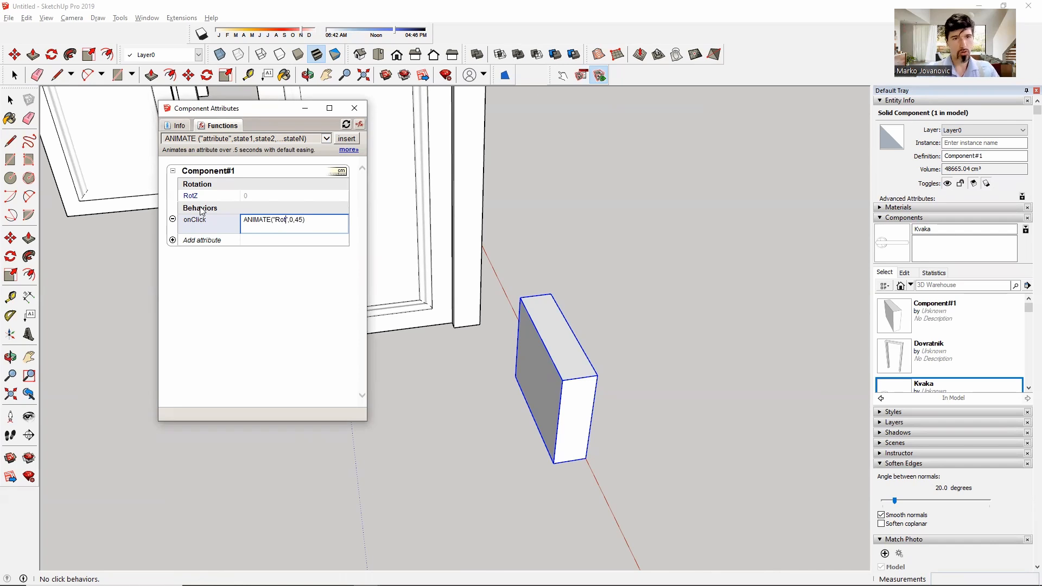
{"action": "key", "text": "Return"}
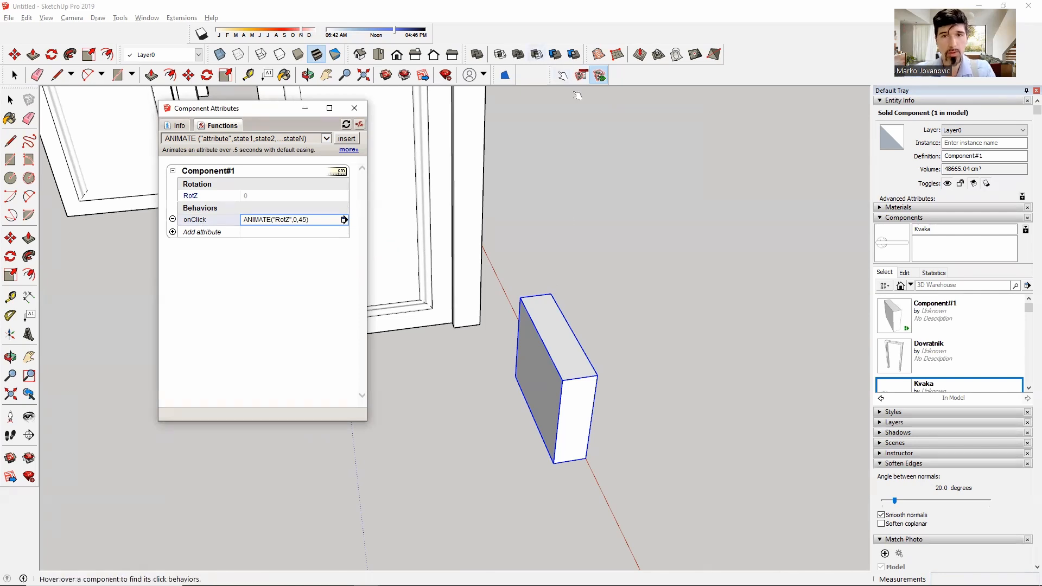
Test the onClick animation by repeatedly activating the block with the Interact tool.
{"action": "left_click", "coordinate": [571, 354]}
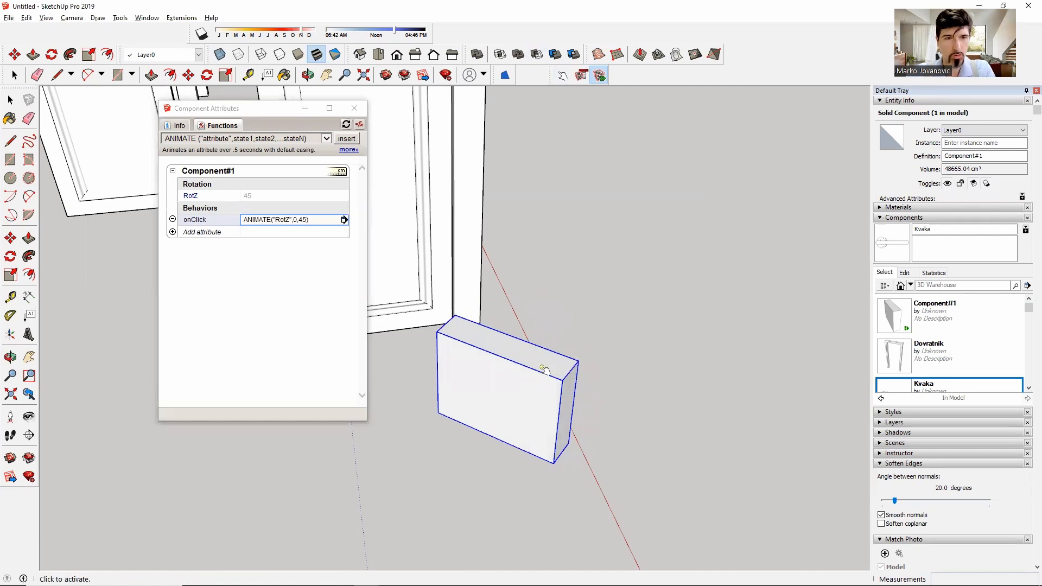
{"action": "left_click", "coordinate": [543, 369]}
{"action": "left_click", "coordinate": [548, 362]}
{"action": "left_click", "coordinate": [525, 395]}
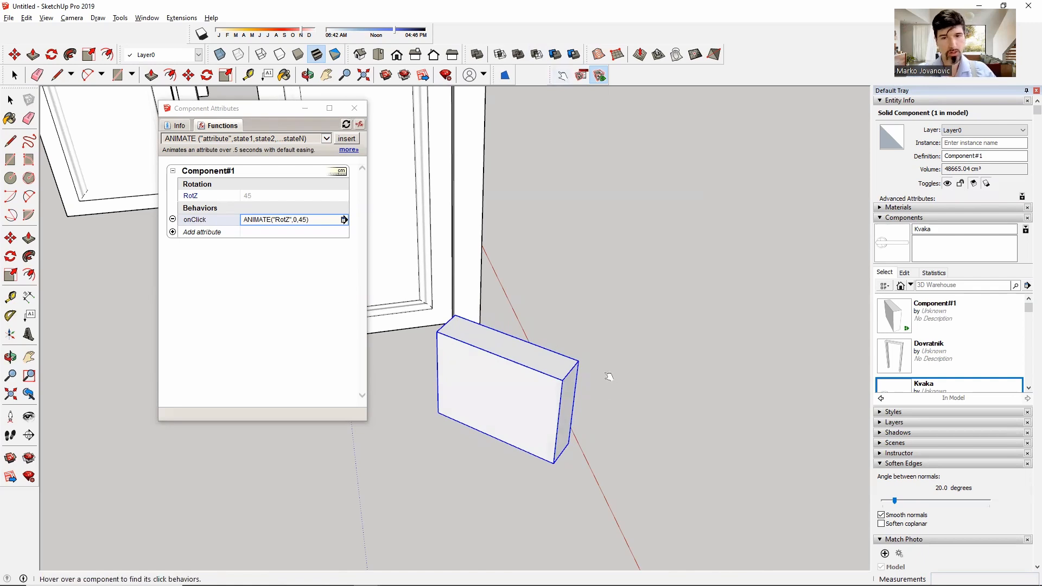
{"action": "key", "text": "l"}
{"action": "key", "text": "i"}
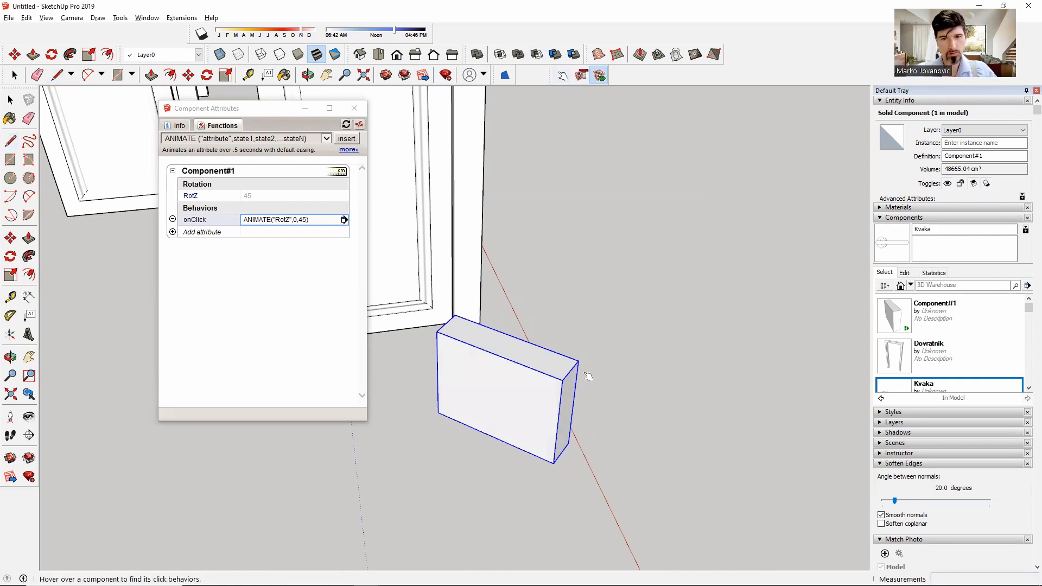
{"action": "left_click", "coordinate": [562, 378]}
{"action": "left_click", "coordinate": [559, 382]}
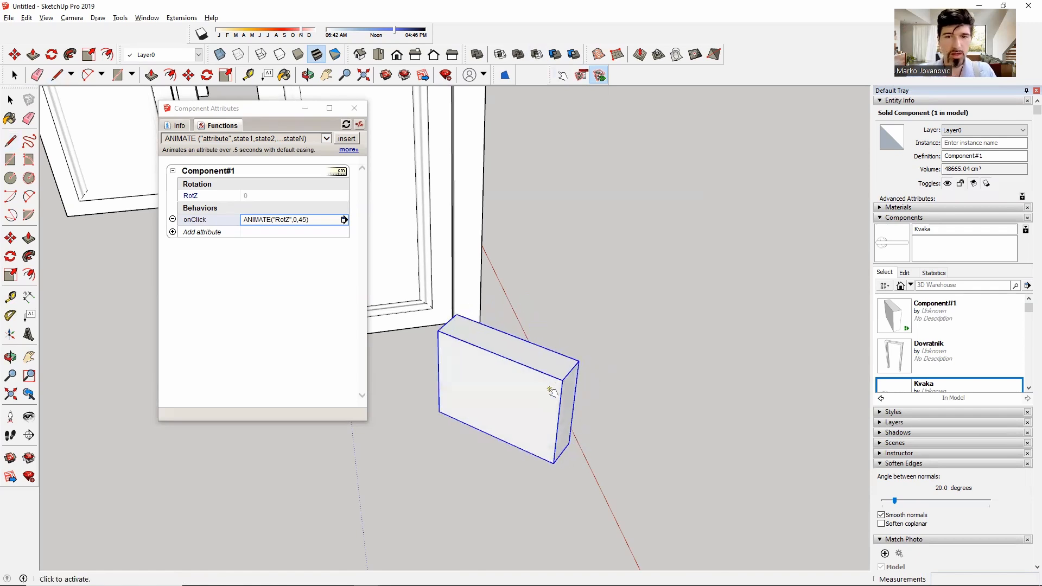
{"action": "left_click", "coordinate": [537, 393]}
Add 90 as a third state to the onClick ANIMATE function and test the block's rotation cycle.
{"action": "left_click", "coordinate": [306, 219]}
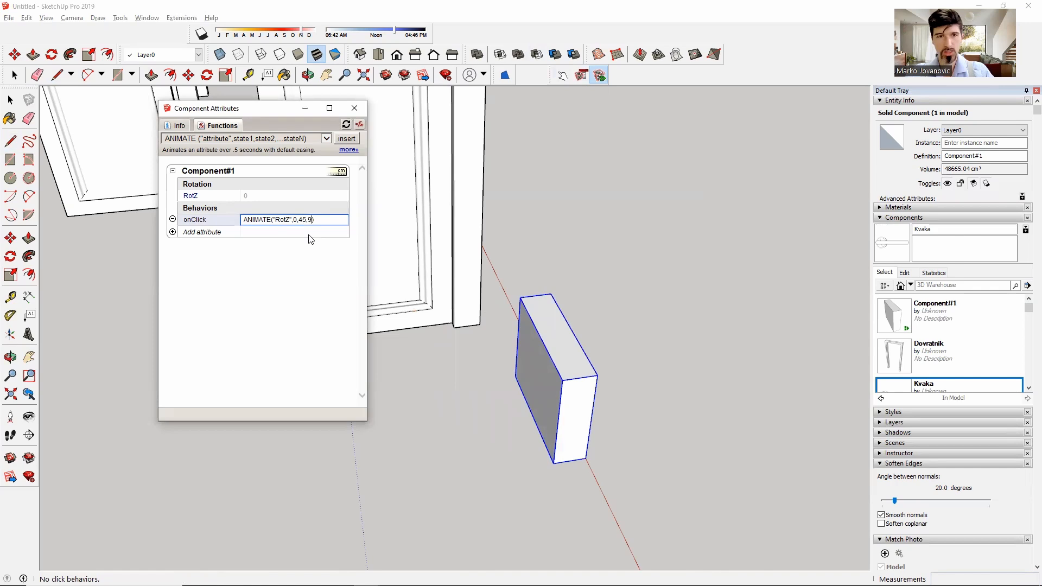
{"action": "left_click", "coordinate": [534, 364]}
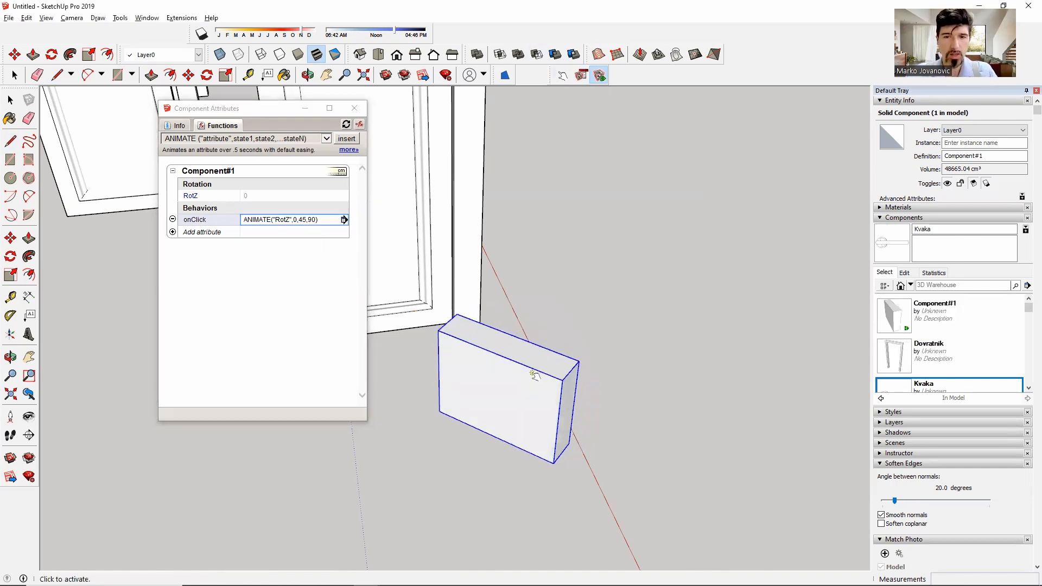
{"action": "left_click", "coordinate": [531, 378]}
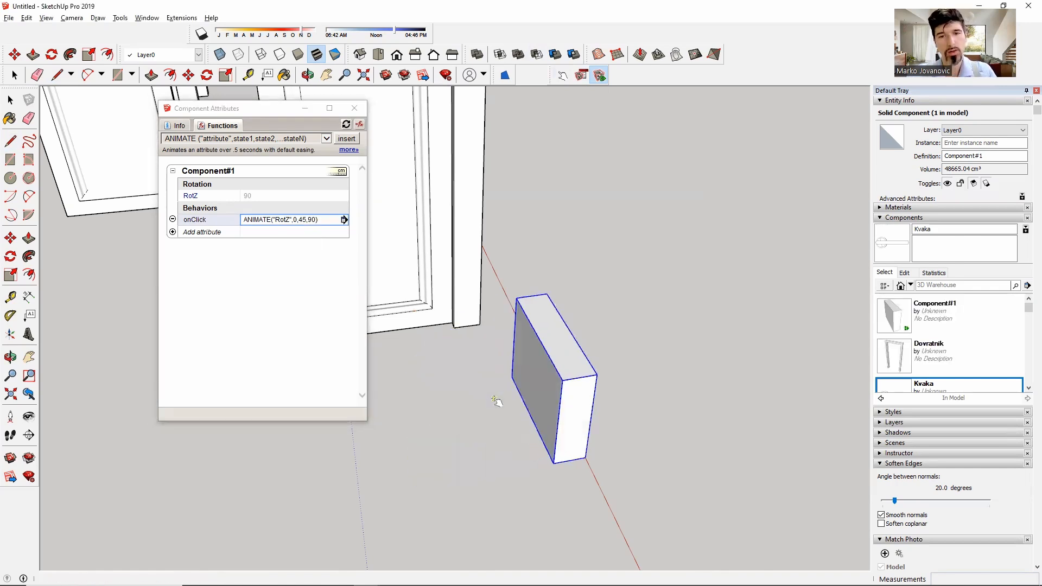
{"action": "left_click", "coordinate": [557, 374]}
{"action": "left_click", "coordinate": [544, 376]}
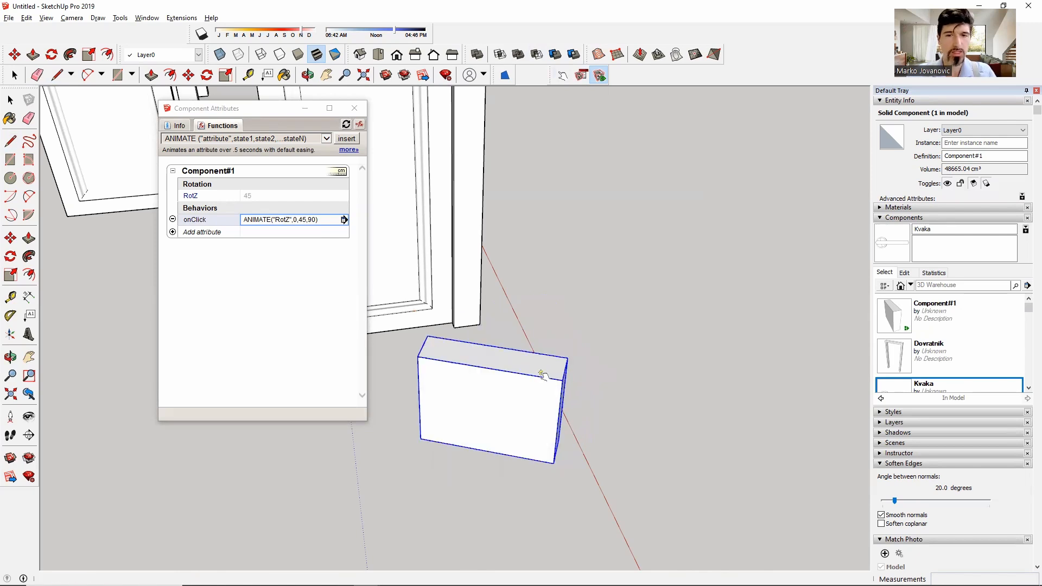
{"action": "left_click", "coordinate": [515, 397]}
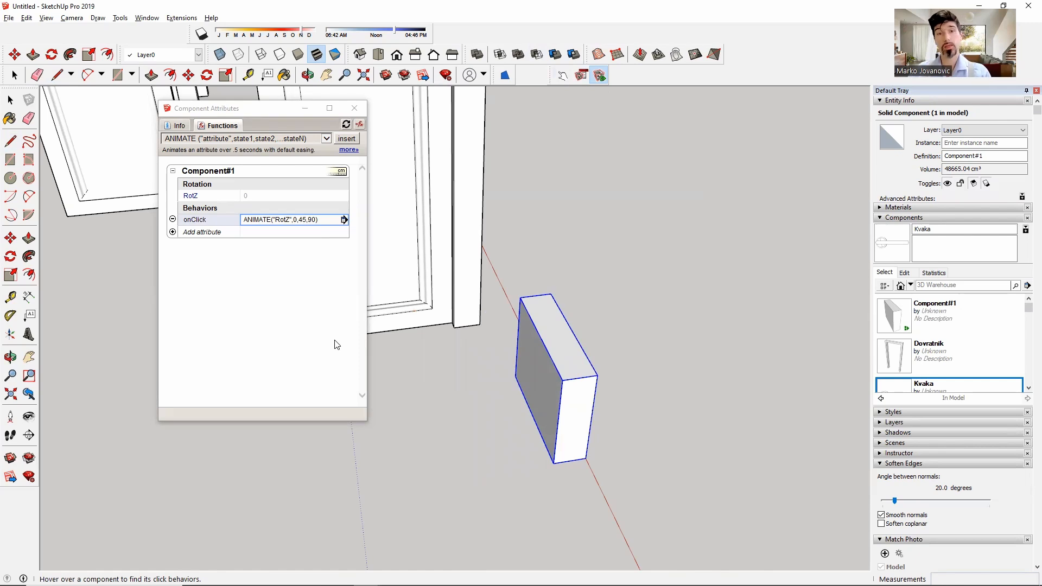
Change the animated attribute in the block's onClick function to X, keeping the states 0, 45 and 90.
{"action": "left_click", "coordinate": [281, 223]}
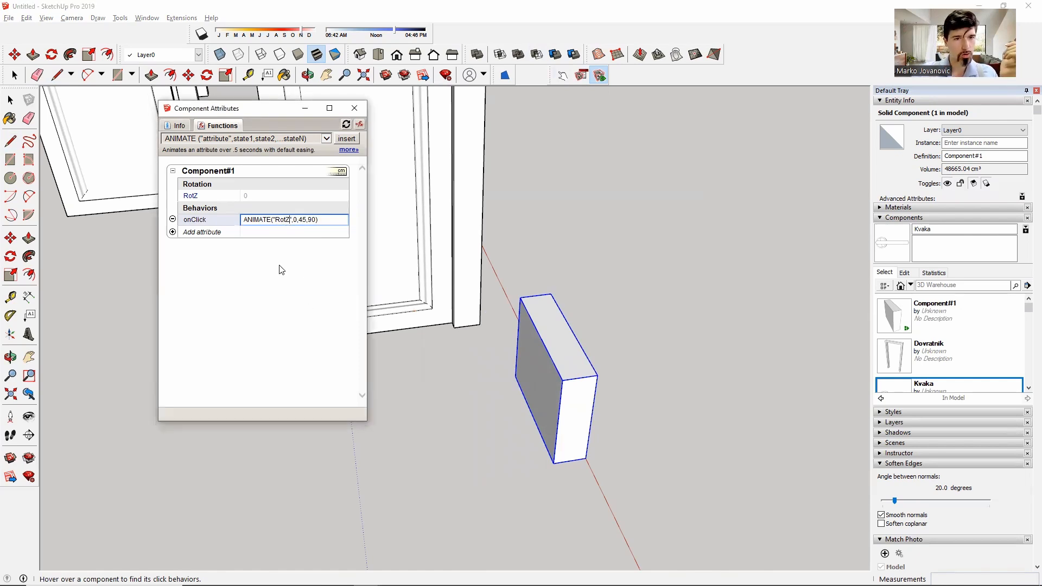
{"action": "key", "text": "BackSpace"}
{"action": "key", "text": "BackSpace"}
{"action": "key", "text": "BackSpace"}
{"action": "key", "text": "BackSpace"}
{"action": "type", "text": "X"}
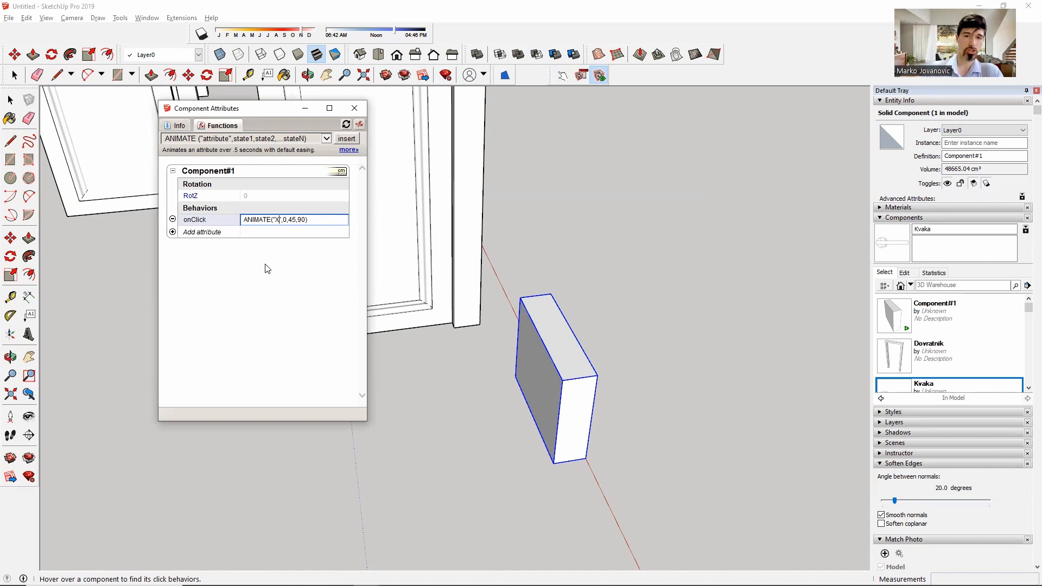
{"action": "left_click", "coordinate": [267, 268]}
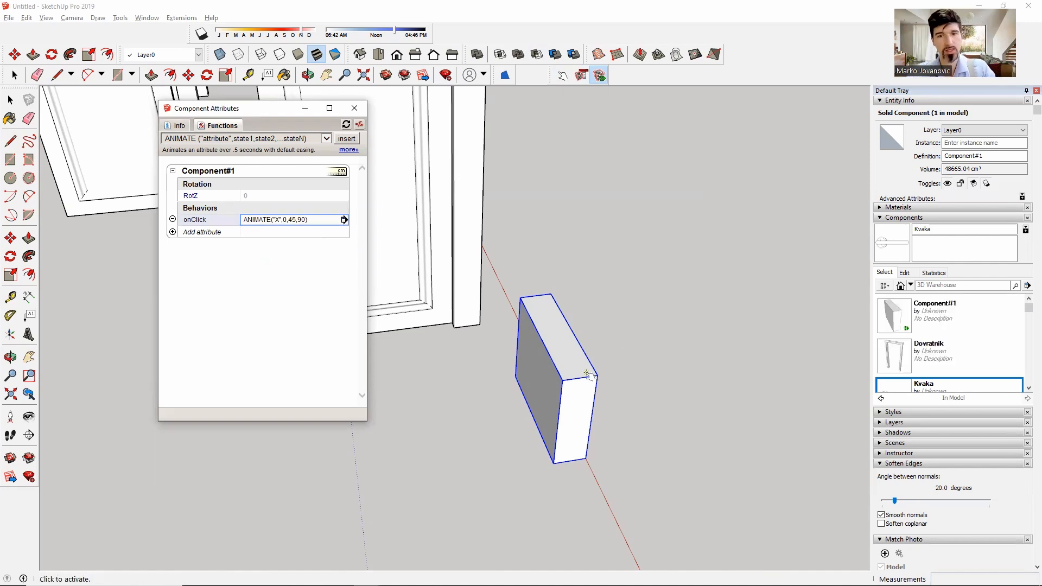
Trigger the X animation on the block and cycle it through its positions along the red axis at the model origin.
{"action": "left_click", "coordinate": [558, 370]}
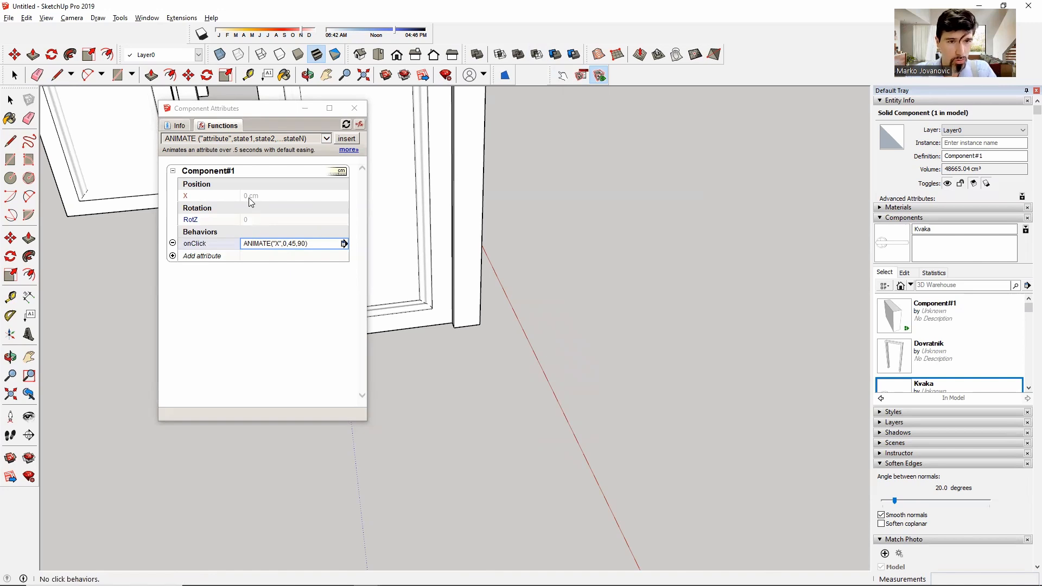
{"action": "scroll", "coordinate": [624, 450], "scroll_direction": "down", "scroll_amount": 8}
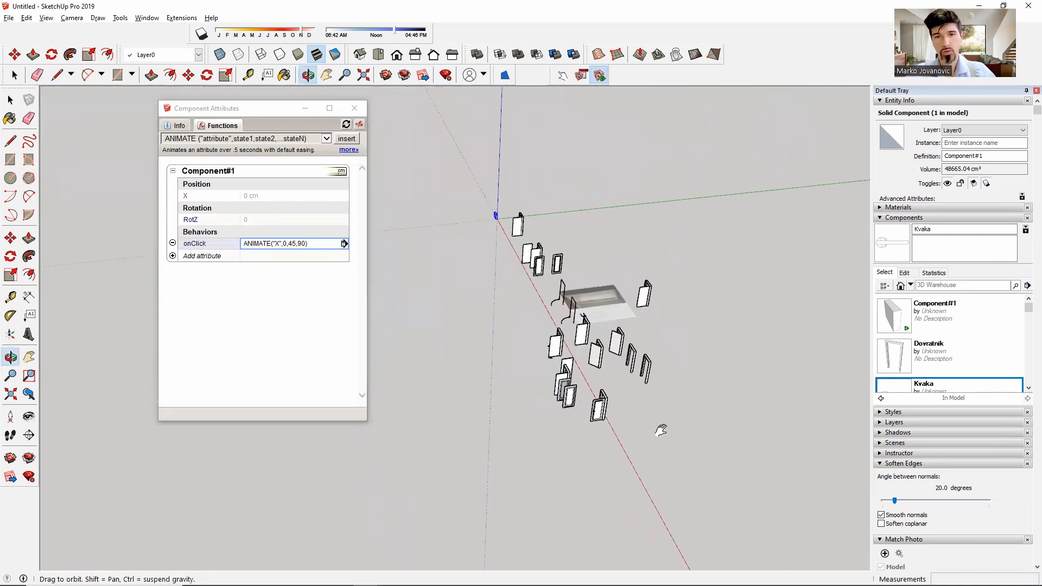
{"action": "scroll", "coordinate": [541, 264], "scroll_direction": "up", "scroll_amount": 10}
{"action": "left_click", "coordinate": [542, 264]}
{"action": "left_click", "coordinate": [552, 292]}
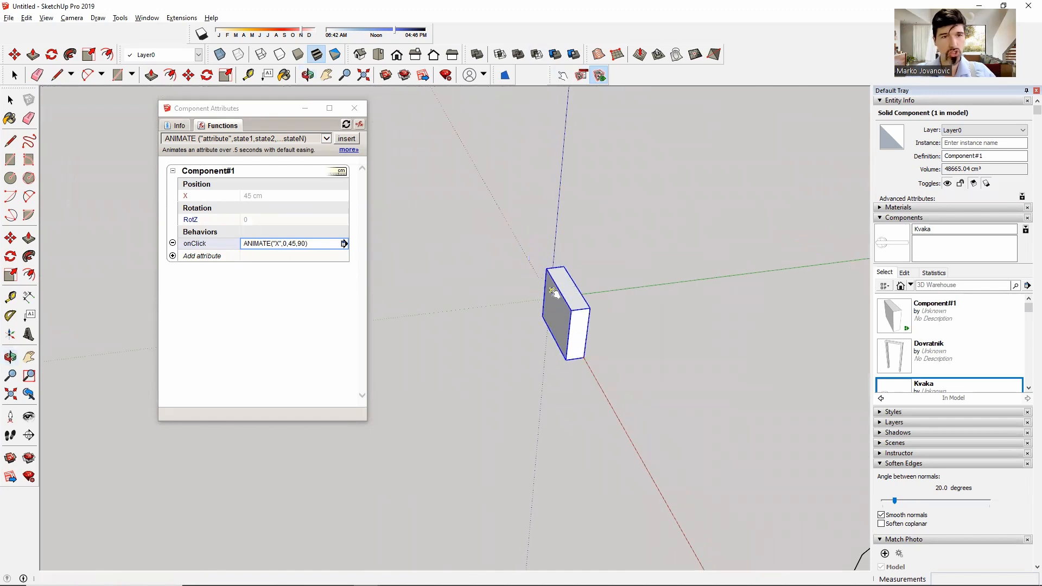
{"action": "left_click", "coordinate": [556, 297]}
{"action": "left_click", "coordinate": [538, 268]}
{"action": "left_click", "coordinate": [549, 296]}
{"action": "left_click", "coordinate": [570, 338]}
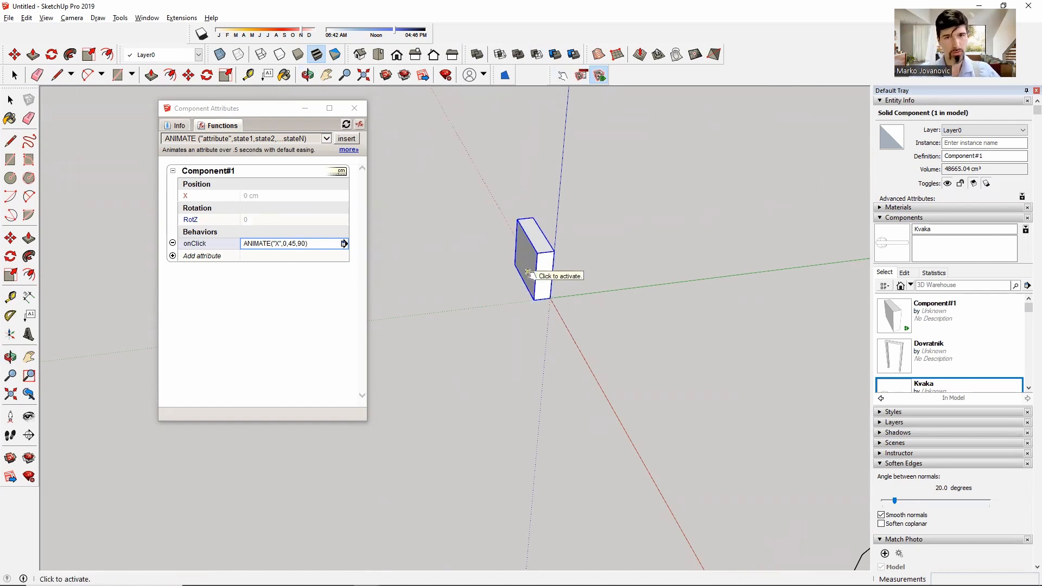
Undo the X animation moves to restore the block's earlier place beside the doors.
{"action": "scroll", "coordinate": [526, 271], "scroll_direction": "down", "scroll_amount": 6}
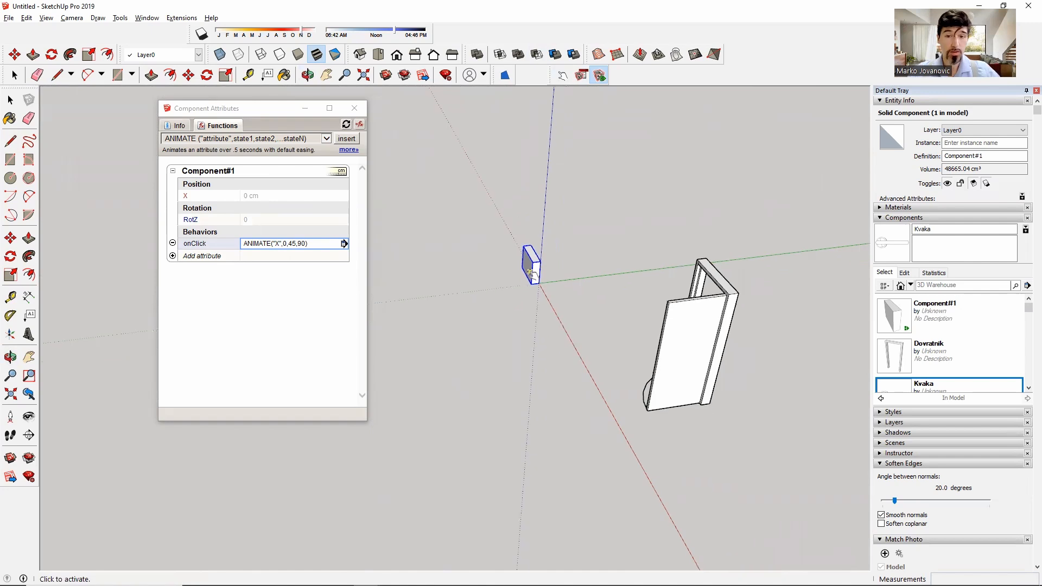
{"action": "middle_click_drag", "start_coordinate": [526, 271], "coordinate": [527, 246]}
{"action": "scroll", "coordinate": [528, 246], "scroll_direction": "down", "scroll_amount": 3}
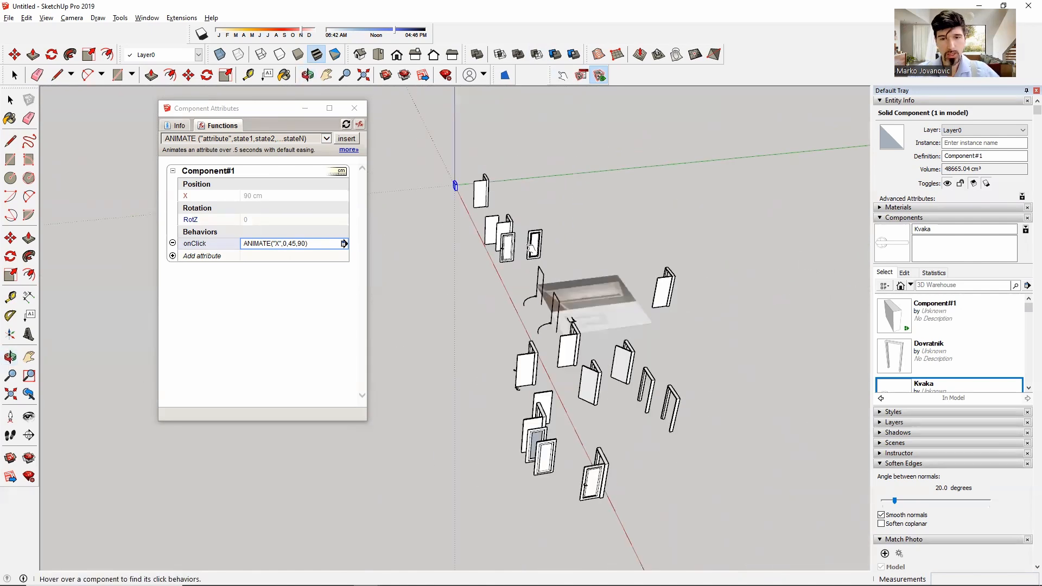
{"action": "key", "text": "ctrl+z"}
{"action": "key", "text": "ctrl+z"}
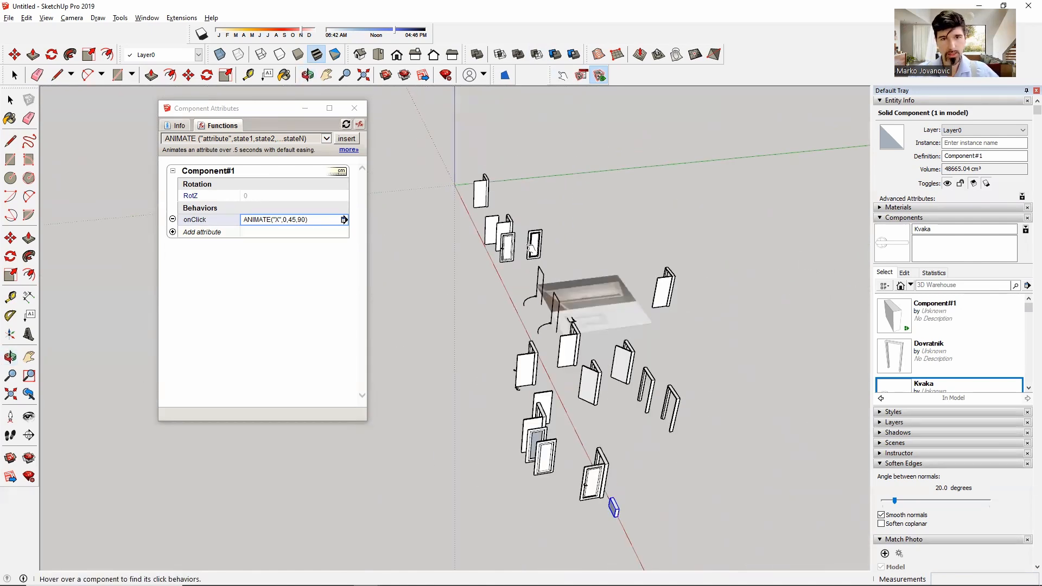
Draw a vertical line from the block's far lower corner to slightly above its top face.
{"action": "middle_click_drag", "start_coordinate": [700, 487], "coordinate": [544, 347]}
{"action": "scroll", "coordinate": [549, 379], "scroll_direction": "up", "scroll_amount": 6}
{"action": "scroll", "coordinate": [550, 382], "scroll_direction": "up", "scroll_amount": 5}
{"action": "key", "text": "space"}
{"action": "scroll", "coordinate": [545, 346], "scroll_direction": "up", "scroll_amount": 2}
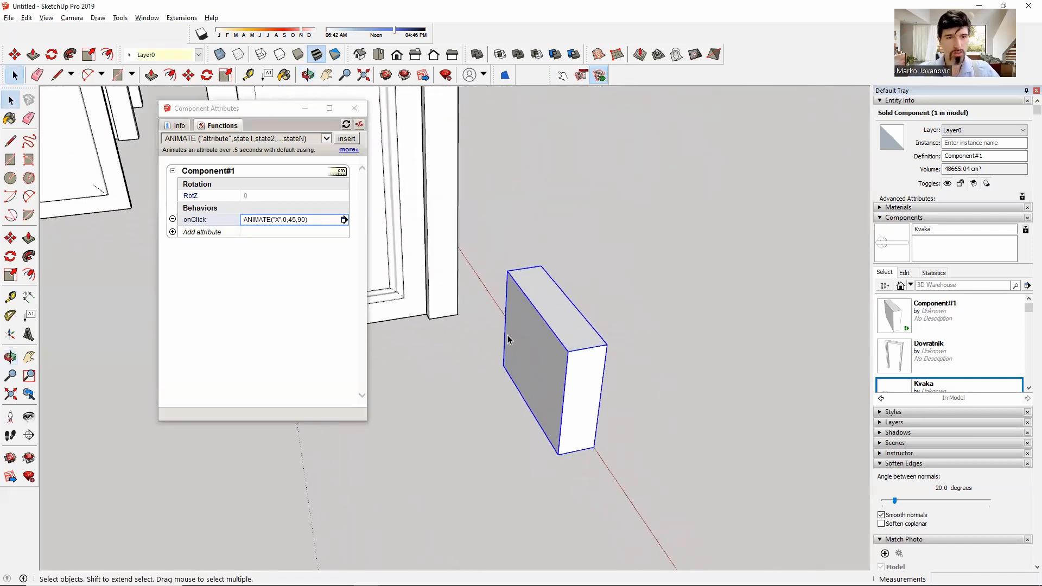
{"action": "key", "text": "l"}
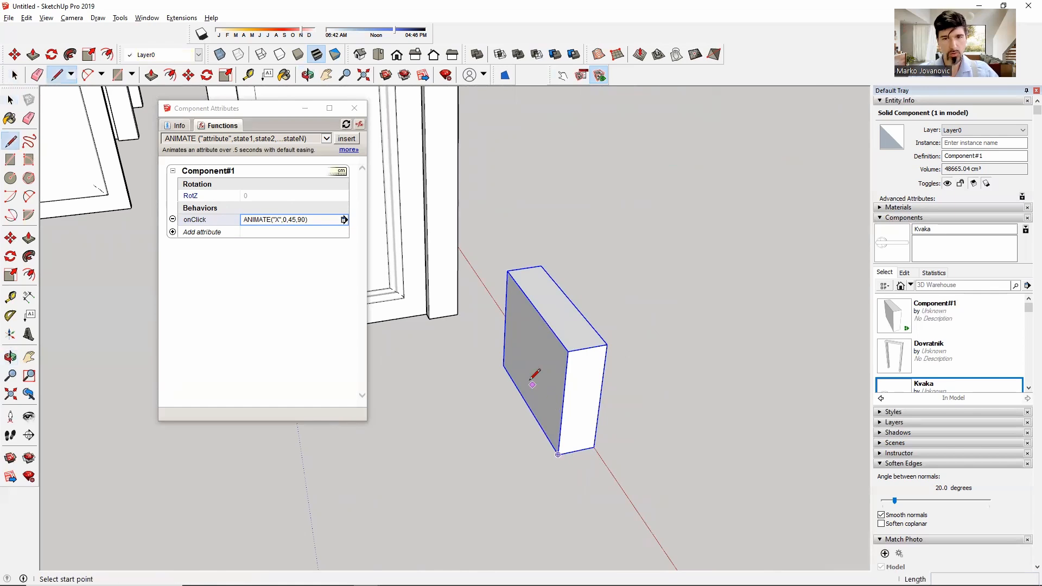
{"action": "left_click", "coordinate": [503, 364]}
{"action": "left_click", "coordinate": [508, 254]}
{"action": "key", "text": "space"}
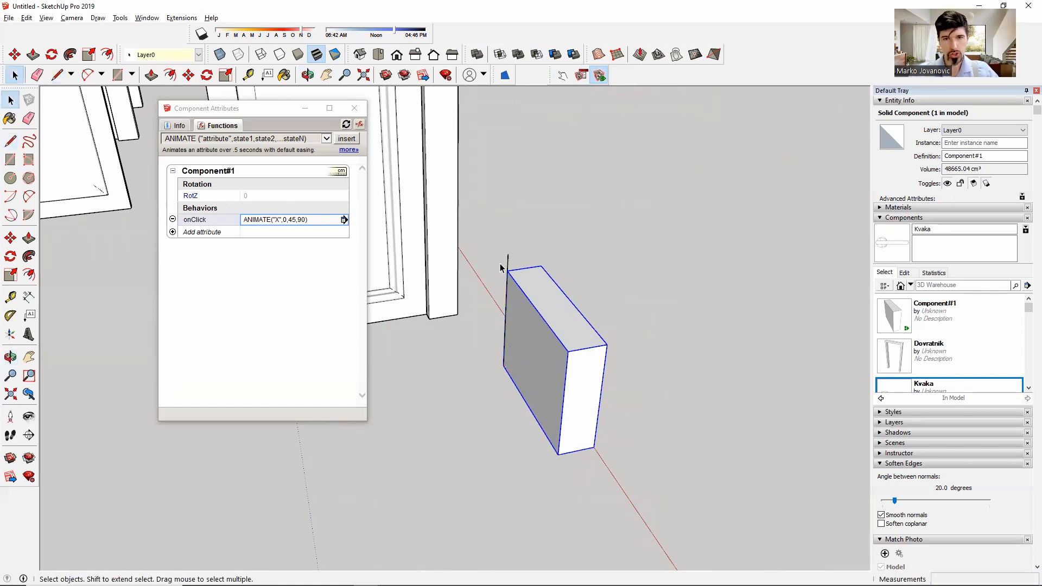
Combine the block and the vertical line into a component named "Box sa pocetkom" and expand the nested Component#1 attributes.
{"action": "left_click_drag", "start_coordinate": [491, 196], "coordinate": [697, 500]}
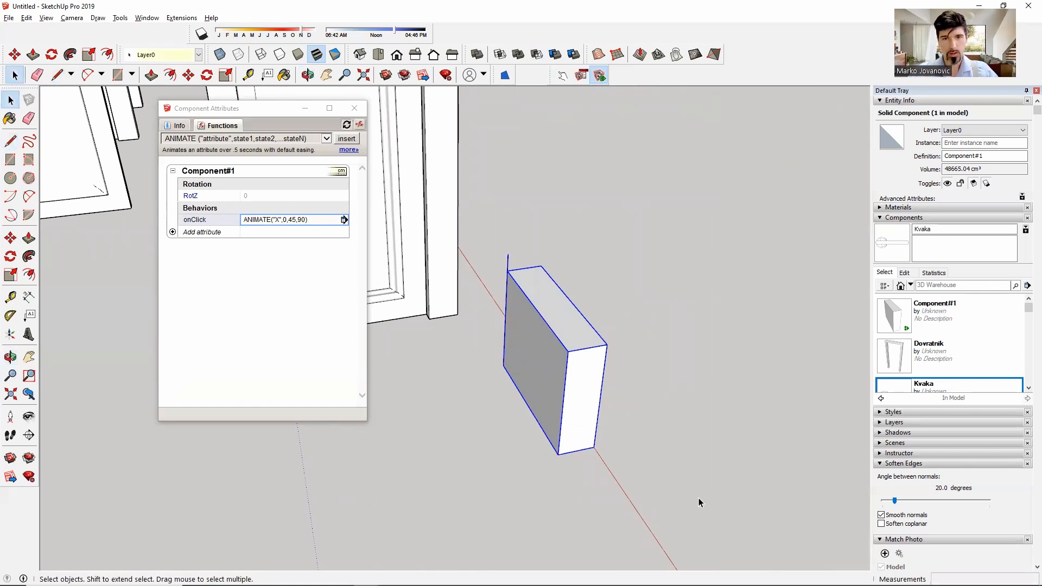
{"action": "right_click", "coordinate": [519, 290]}
{"action": "left_click", "coordinate": [583, 381]}
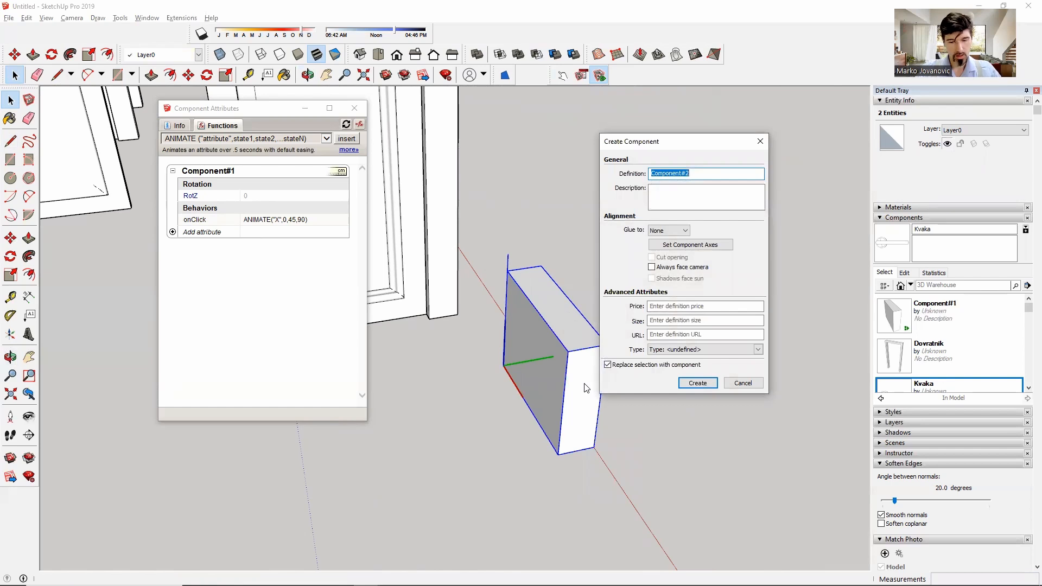
{"action": "type", "text": "Box sa pocetkom"}
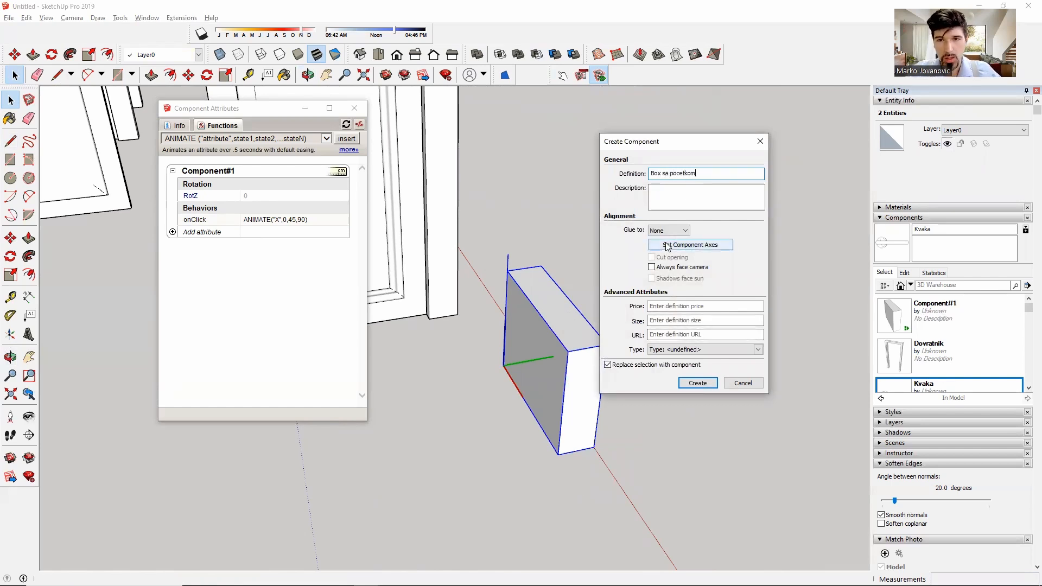
{"action": "left_click", "coordinate": [695, 383]}
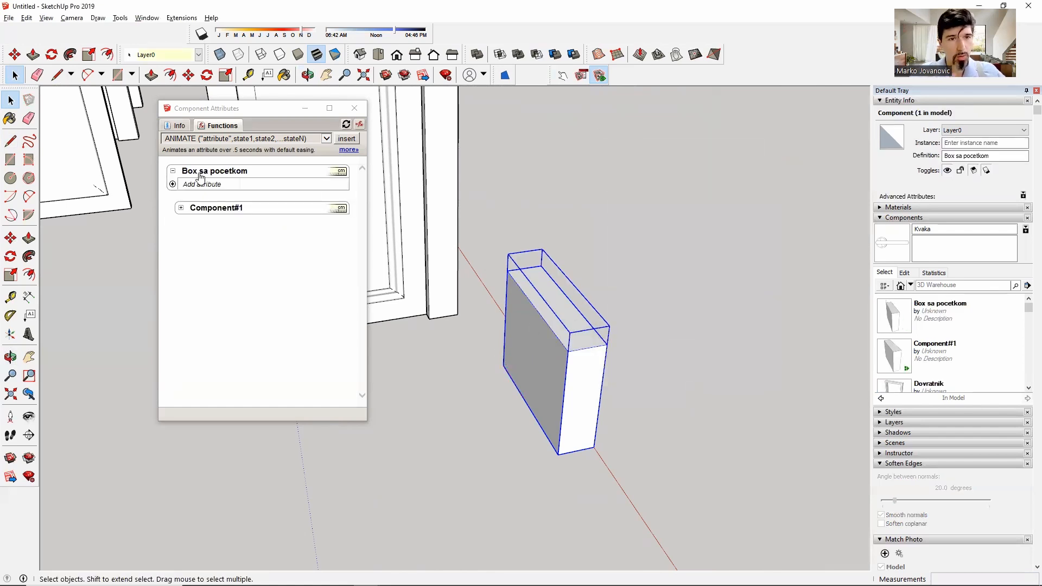
{"action": "left_click", "coordinate": [181, 208]}
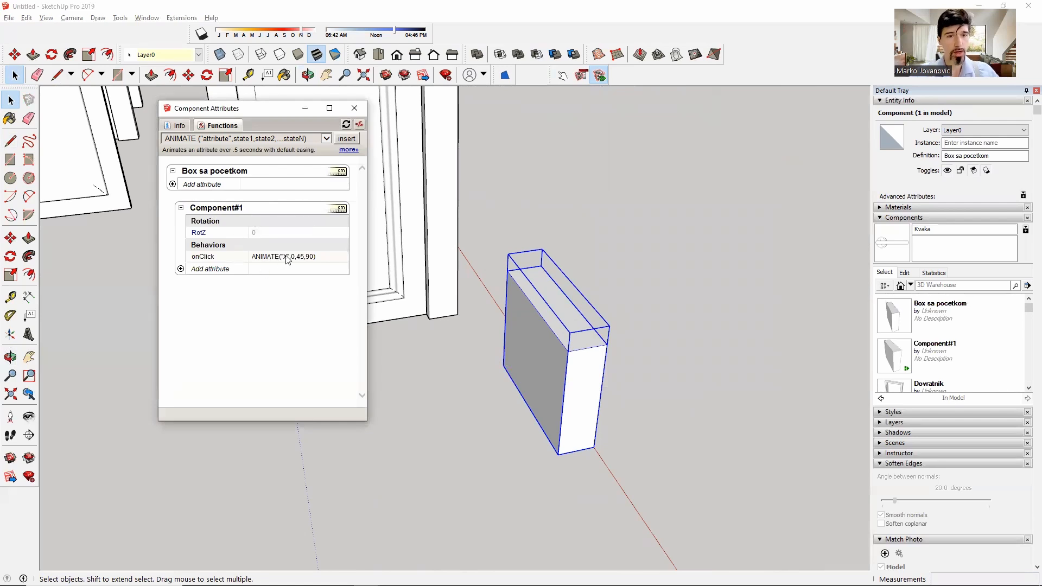
Remove the onClick and RotZ attributes from the nested Component#1.
{"action": "left_click", "coordinate": [182, 257]}
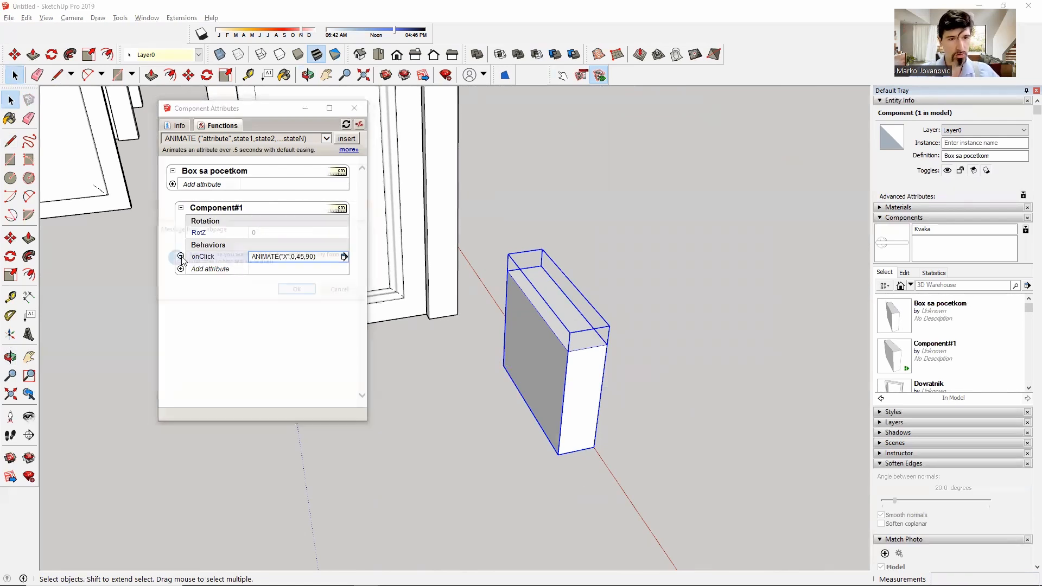
{"action": "left_click", "coordinate": [298, 292]}
{"action": "left_click", "coordinate": [181, 233]}
{"action": "left_click", "coordinate": [275, 291]}
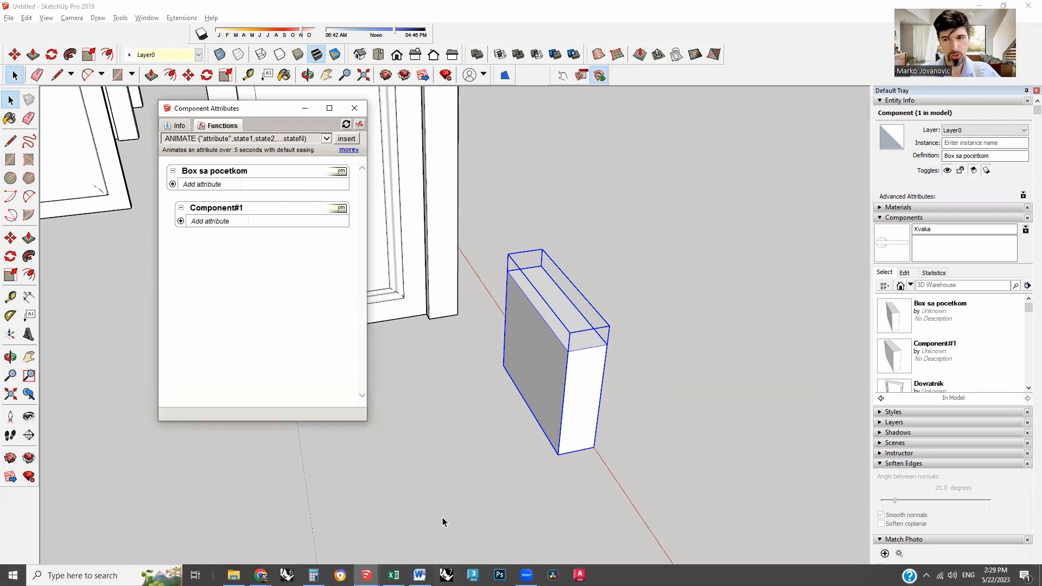
Add an onClick attribute to Component#1 with the behavior Animate("X",0,30).
{"action": "left_click", "coordinate": [198, 222]}
{"action": "left_click", "coordinate": [274, 339]}
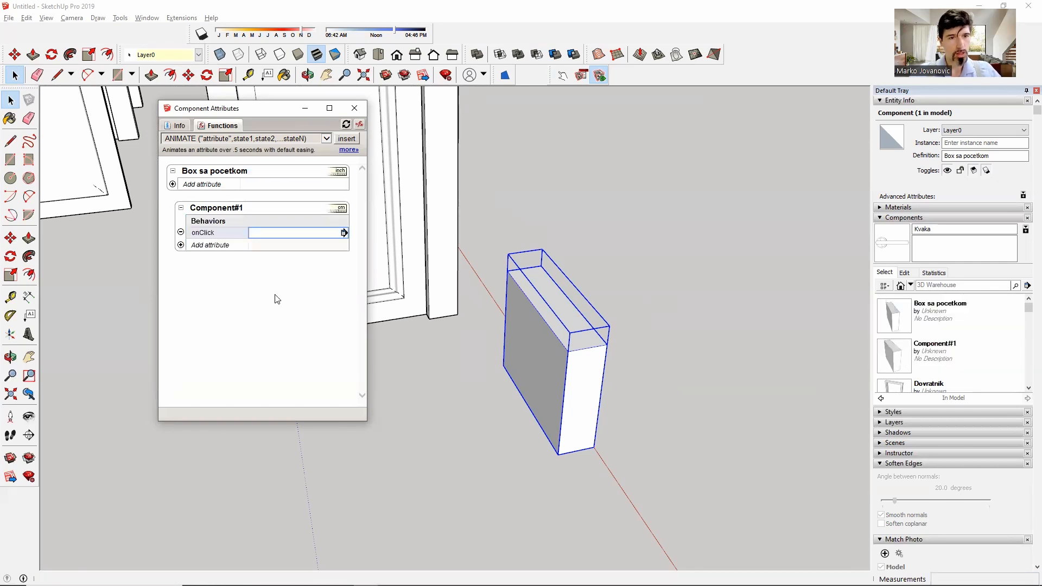
{"action": "left_click", "coordinate": [274, 233]}
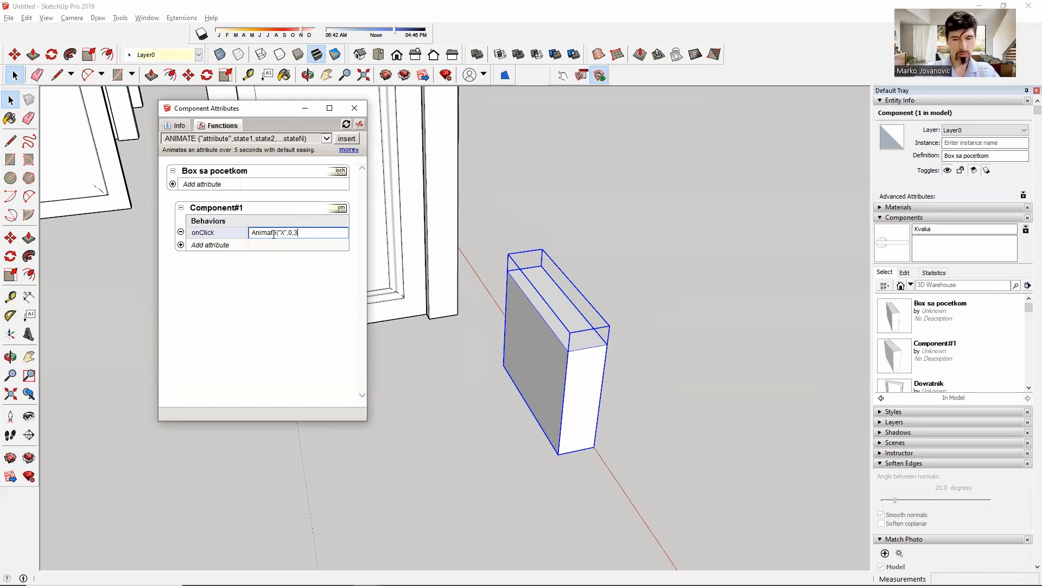
{"action": "key", "text": "Return"}
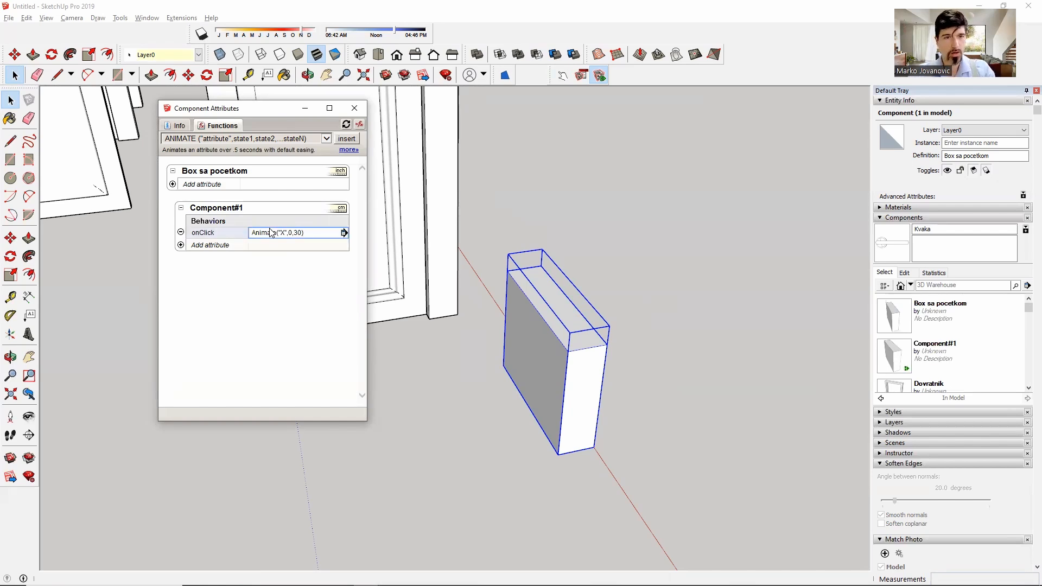
Trigger the block's X animation repeatedly to test its movement along the red axis within the parent component.
{"action": "left_click", "coordinate": [599, 75]}
{"action": "left_click", "coordinate": [557, 347]}
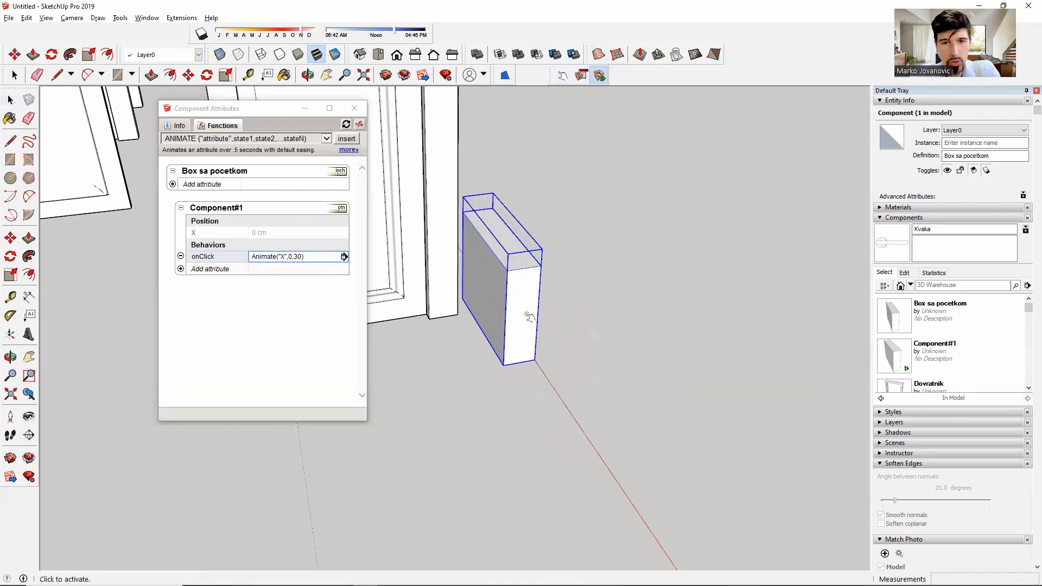
{"action": "left_click", "coordinate": [528, 295]}
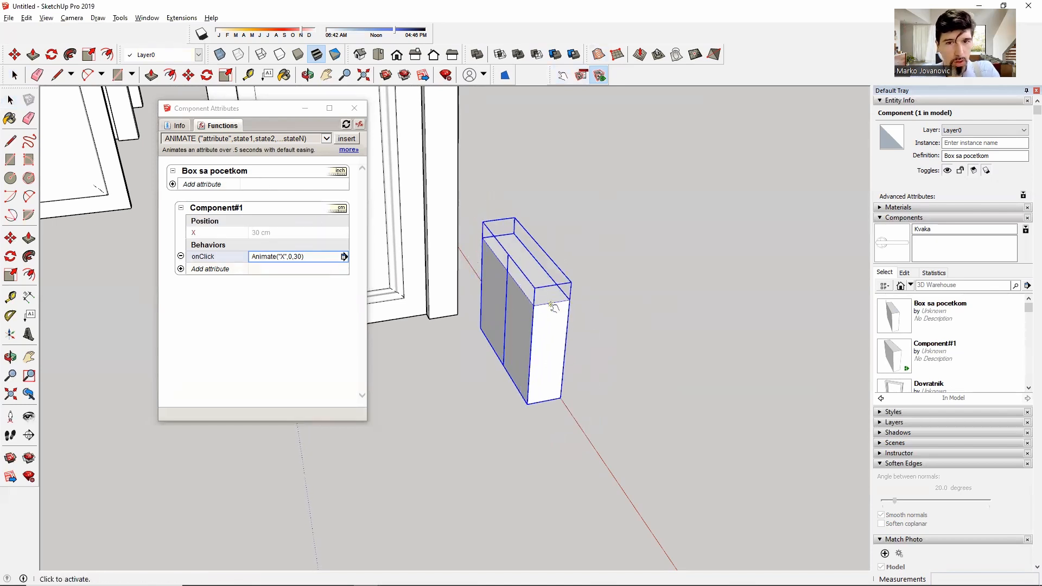
{"action": "left_click", "coordinate": [517, 310]}
{"action": "left_click", "coordinate": [512, 303]}
{"action": "left_click", "coordinate": [529, 334]}
{"action": "left_click", "coordinate": [514, 340]}
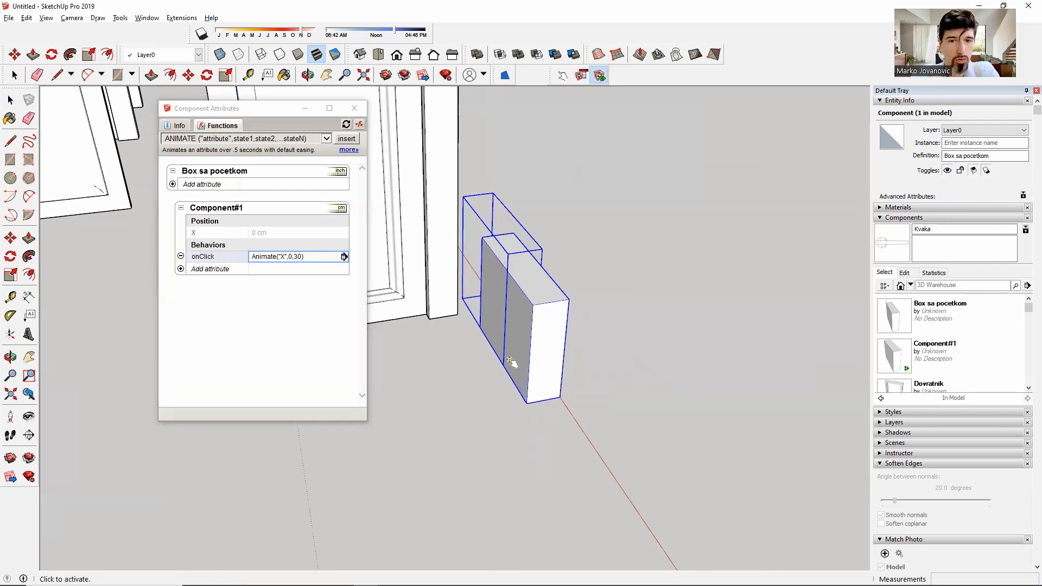
{"action": "left_click", "coordinate": [517, 328]}
{"action": "left_click", "coordinate": [513, 309]}
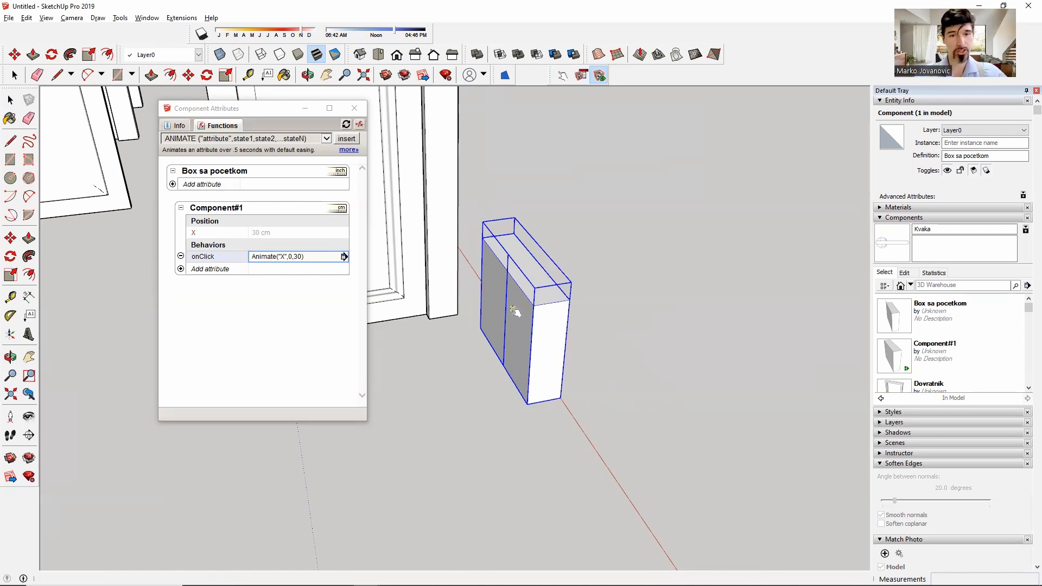
Delete the "Box sa pocetkom" test block and close the component attributes.
{"action": "key", "text": "space"}
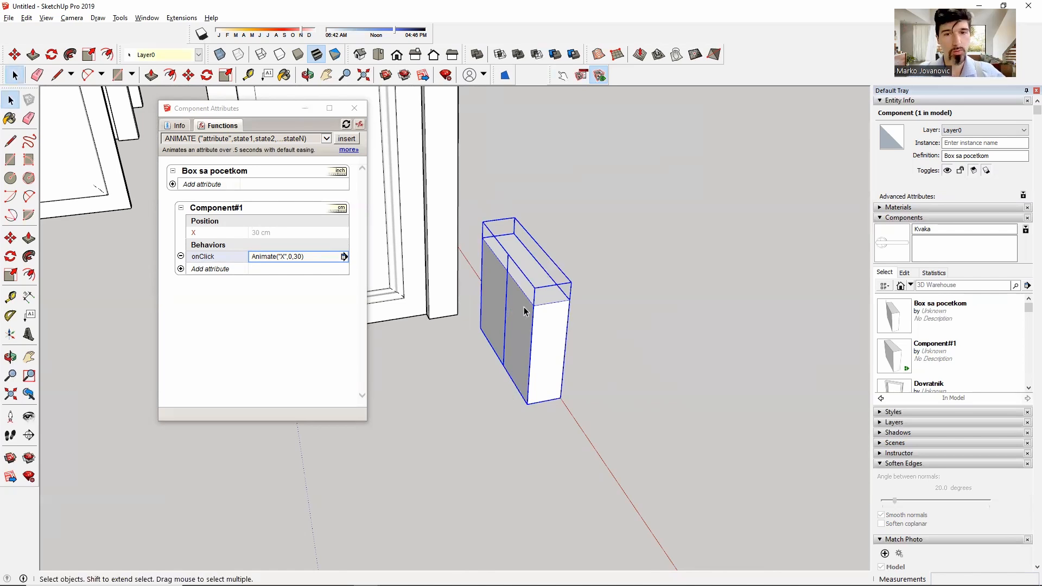
{"action": "key", "text": "Delete"}
{"action": "left_click", "coordinate": [358, 108]}
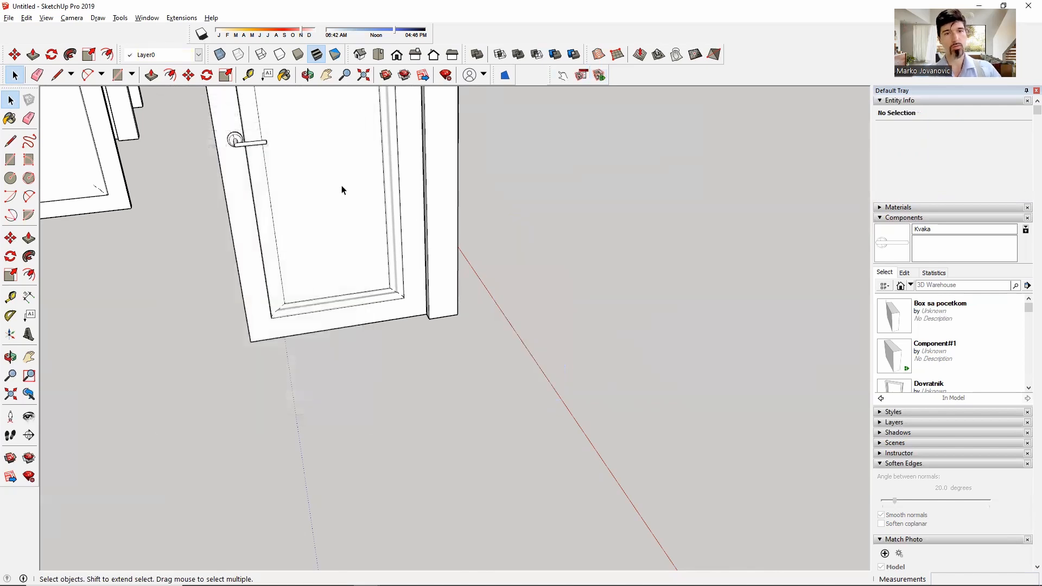
Select the door leaf together with its handle and begin a new component with the definition "Vrata sa kvakom".
{"action": "scroll", "coordinate": [341, 185], "scroll_direction": "down", "scroll_amount": 2}
{"action": "middle_click_drag", "start_coordinate": [310, 182], "coordinate": [426, 352], "text": "shift"}
{"action": "left_click", "coordinate": [403, 215]}
{"action": "middle_click_drag", "start_coordinate": [356, 299], "coordinate": [385, 320]}
{"action": "scroll", "coordinate": [365, 358], "scroll_direction": "up", "scroll_amount": 2}
{"action": "left_click", "coordinate": [365, 360]}
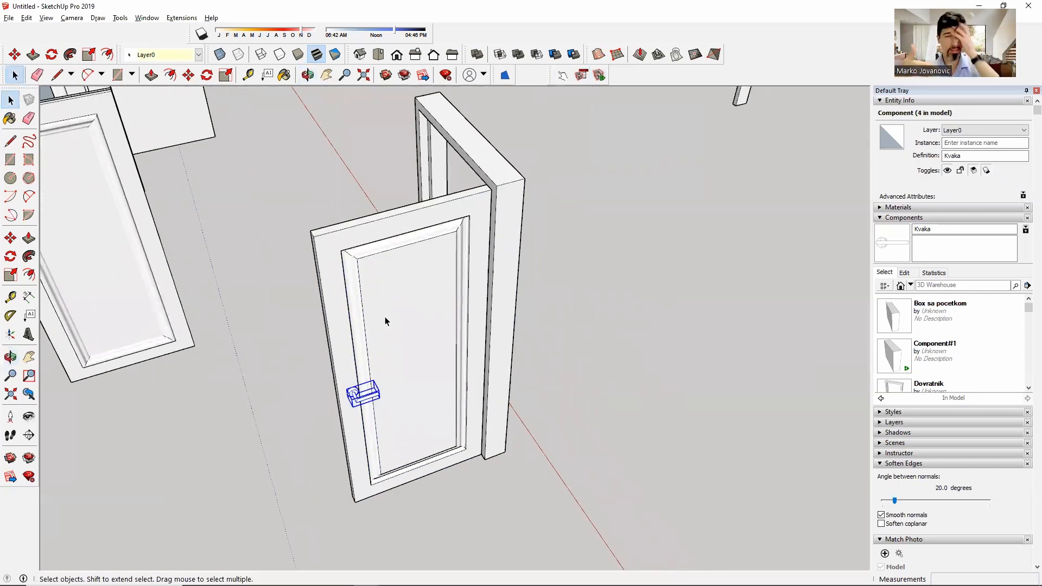
{"action": "left_click", "coordinate": [385, 317]}
{"action": "left_click", "coordinate": [360, 392], "text": "shift"}
{"action": "right_click", "coordinate": [365, 360]}
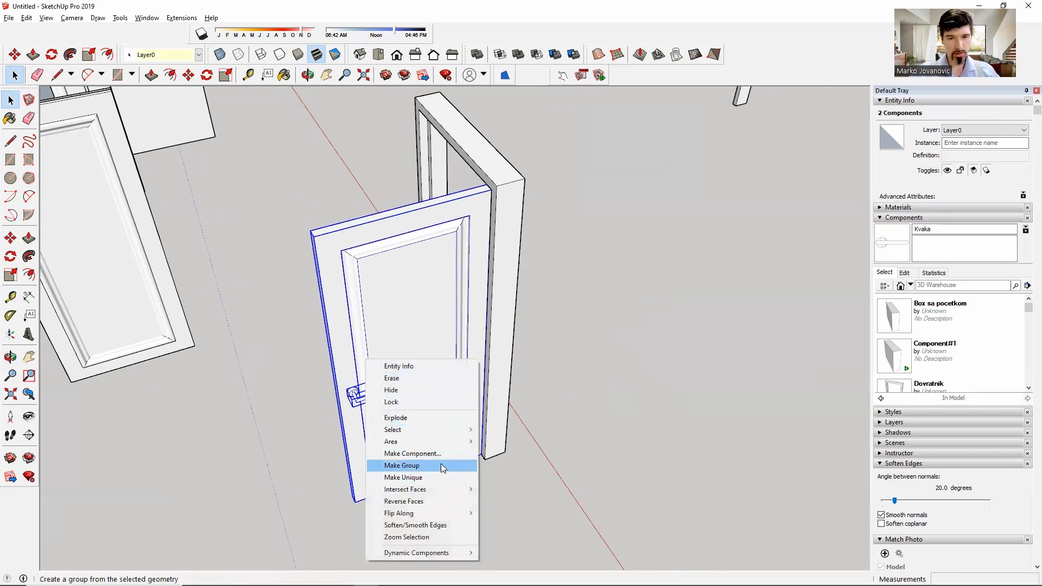
{"action": "left_click", "coordinate": [428, 454]}
{"action": "type", "text": "Vrat"}
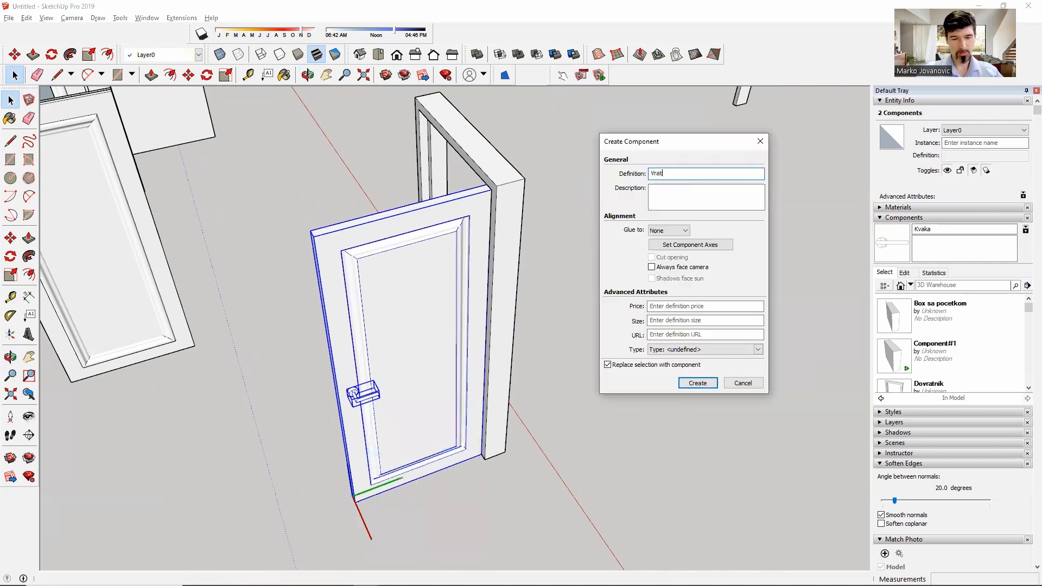
{"action": "type", "text": "a sa kvakom"}
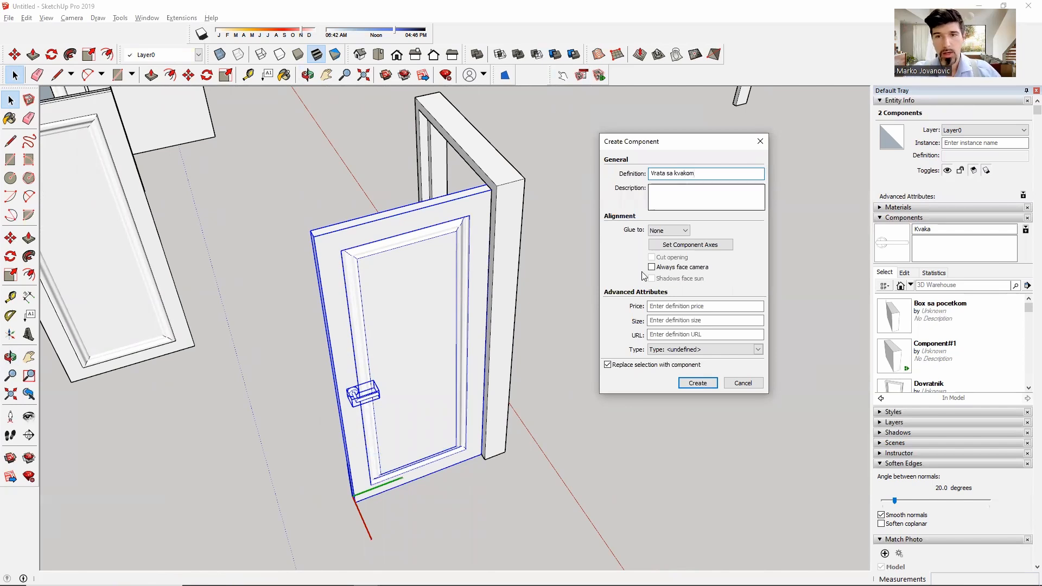
Place the component axes at the door leaf's lower hinge corner beside the frame, and create the component.
{"action": "left_click", "coordinate": [697, 245]}
{"action": "scroll", "coordinate": [475, 321], "scroll_direction": "up", "scroll_amount": 3}
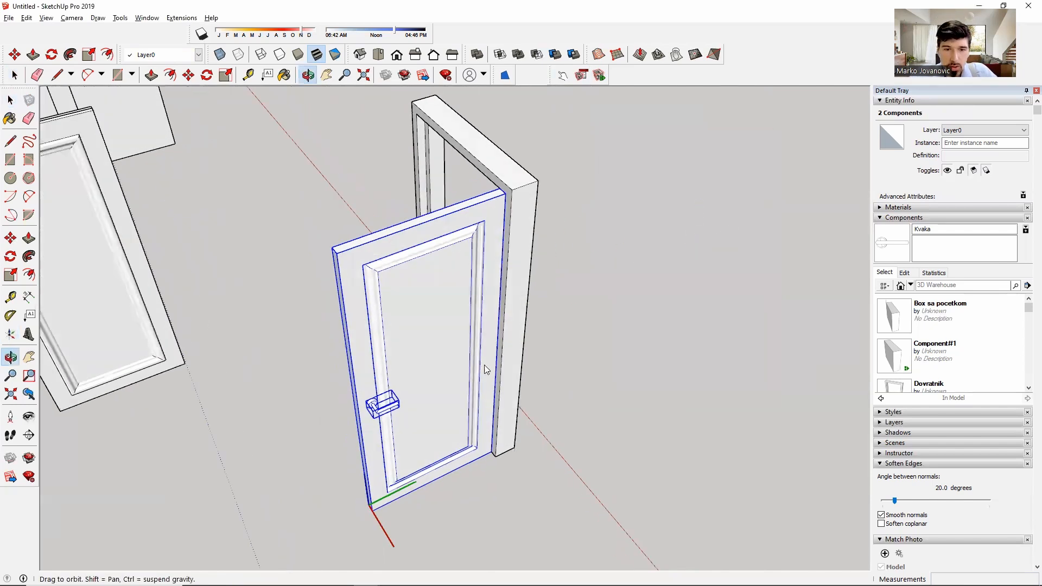
{"action": "left_click", "coordinate": [499, 474]}
{"action": "left_click", "coordinate": [524, 507]}
{"action": "left_click", "coordinate": [556, 453]}
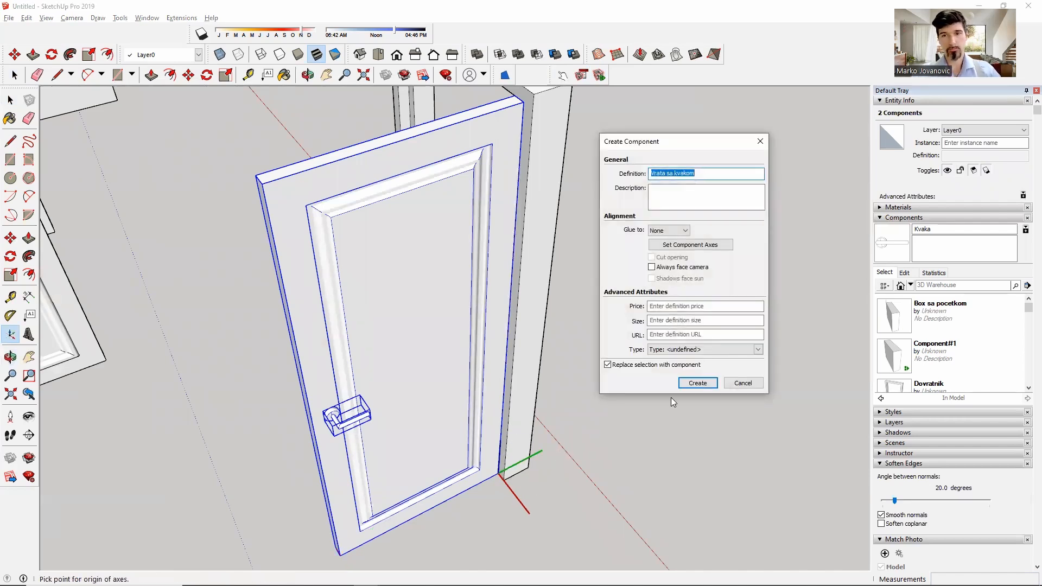
{"action": "left_click", "coordinate": [698, 383]}
Combine the frame and the door with handle into one component named "Vrata 90210".
{"action": "middle_click_drag", "start_coordinate": [546, 321], "coordinate": [476, 221]}
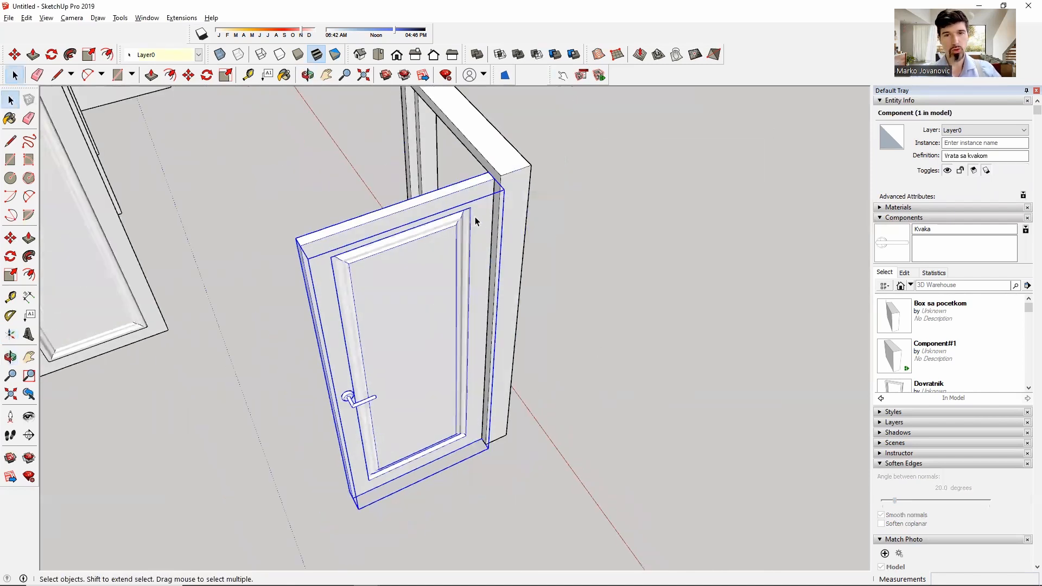
{"action": "left_click", "coordinate": [517, 196]}
{"action": "left_click", "coordinate": [466, 199], "text": "ctrl"}
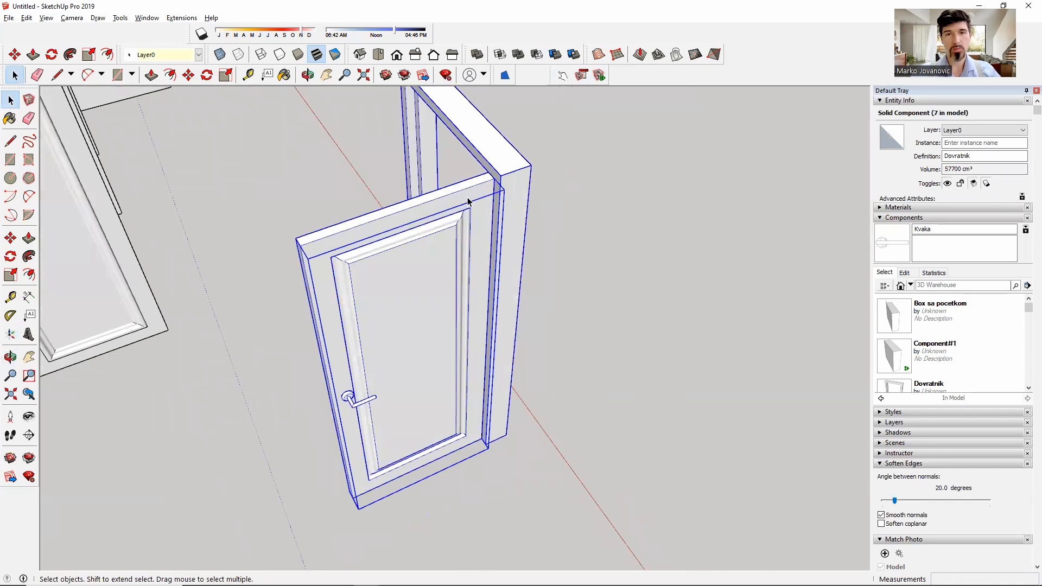
{"action": "right_click", "coordinate": [468, 199]}
{"action": "left_click", "coordinate": [515, 292]}
{"action": "type", "text": "Vrata"}
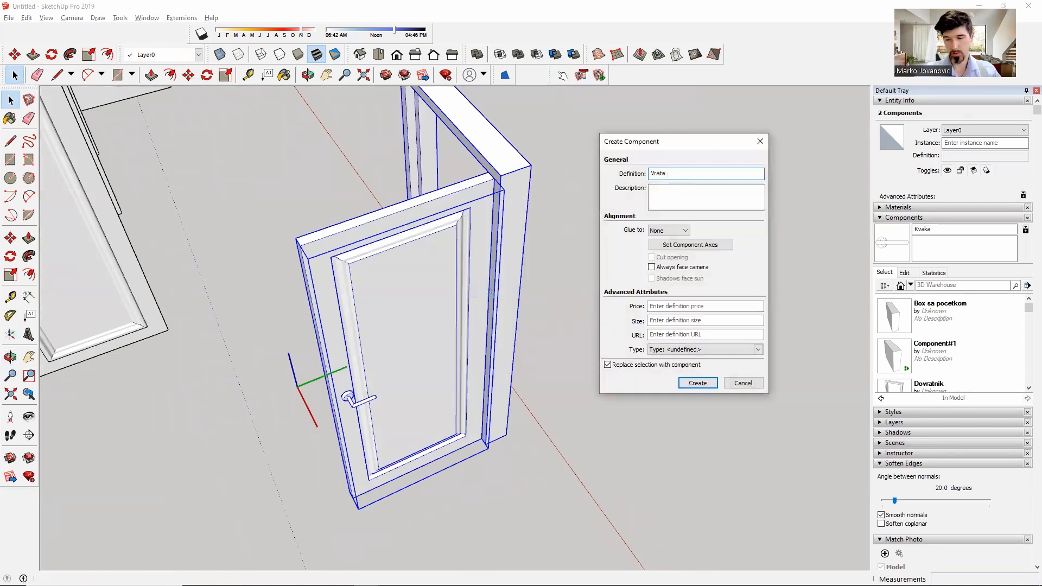
{"action": "type", "text": " 90/"}
{"action": "type", "text": "210"}
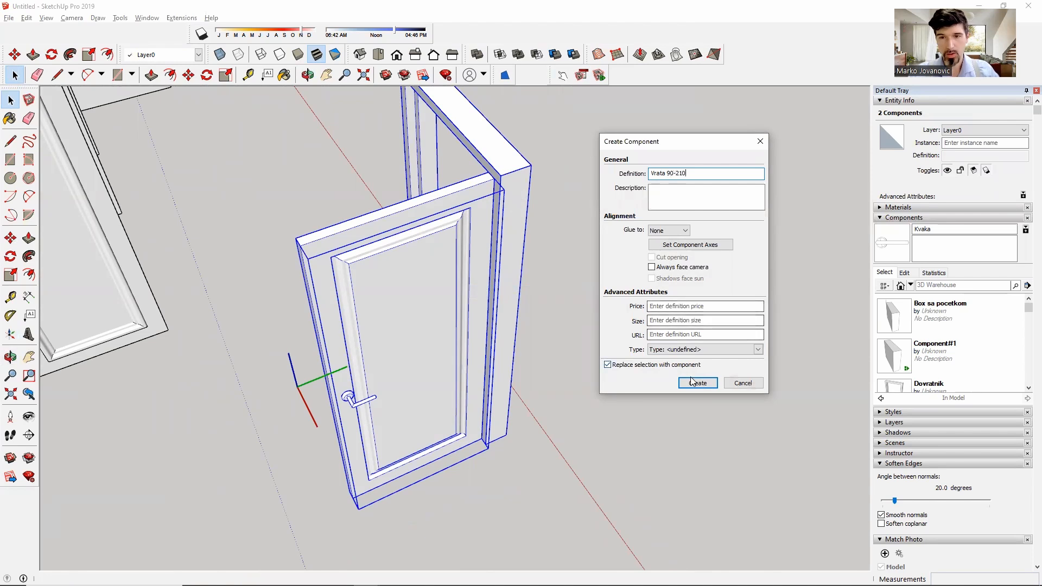
{"action": "key", "text": "BackSpace"}
{"action": "type", "text": "2"}
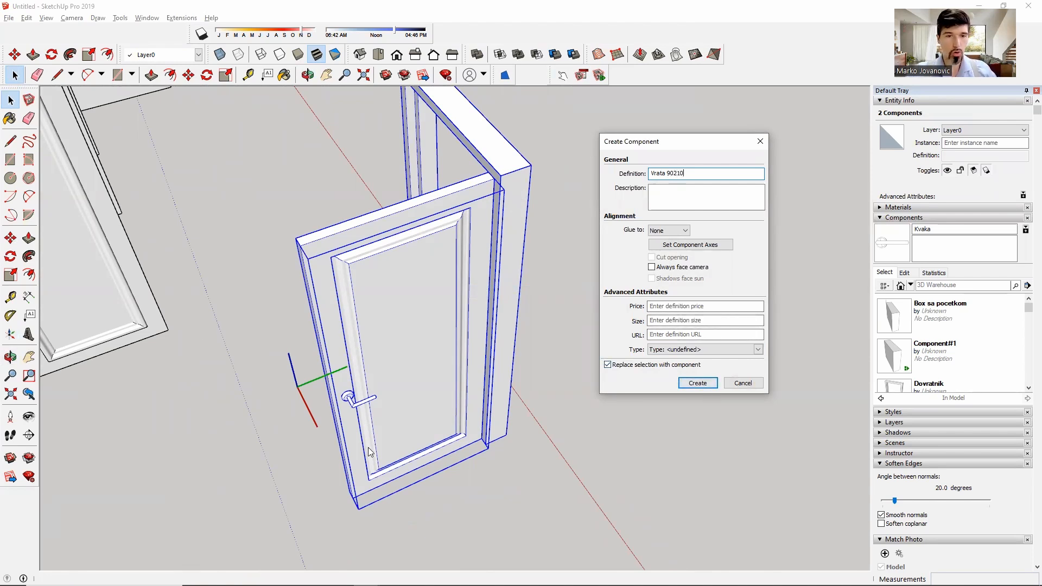
{"action": "left_click", "coordinate": [699, 383]}
Inspect the component attributes of the nested door with handle and of the whole Vrata 90210, expanding Vrata sa kvakom.
{"action": "double_click", "coordinate": [439, 301]}
{"action": "left_click", "coordinate": [457, 227]}
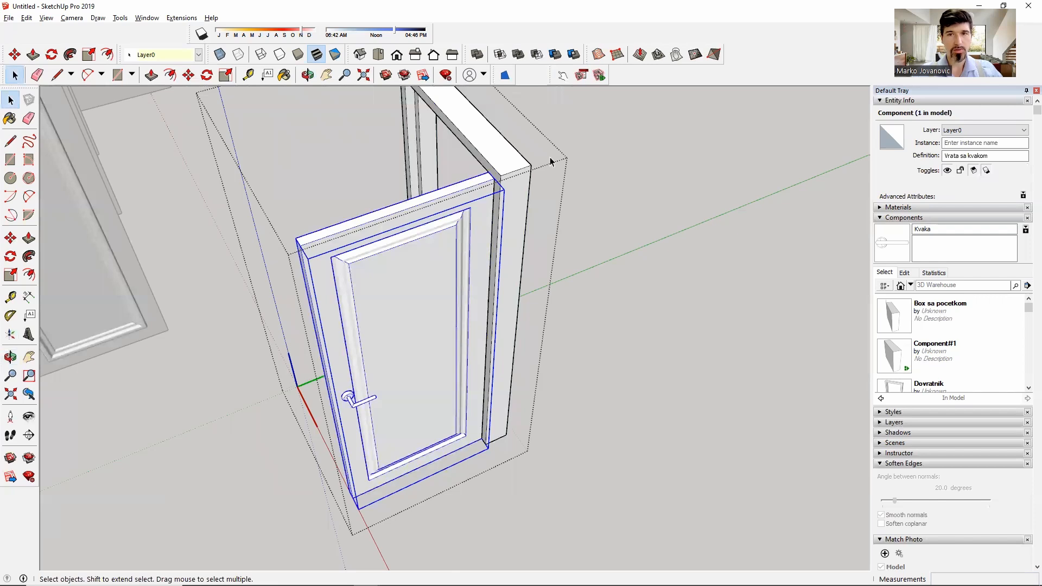
{"action": "left_click", "coordinate": [599, 75]}
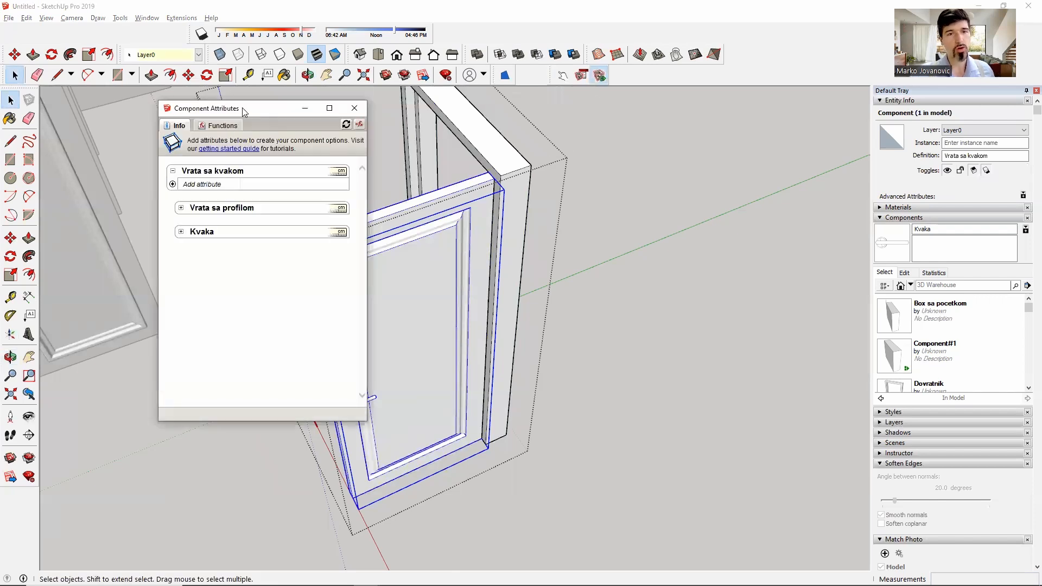
{"action": "left_click_drag", "start_coordinate": [243, 112], "coordinate": [148, 125]}
{"action": "left_click", "coordinate": [616, 258]}
{"action": "left_click", "coordinate": [534, 226]}
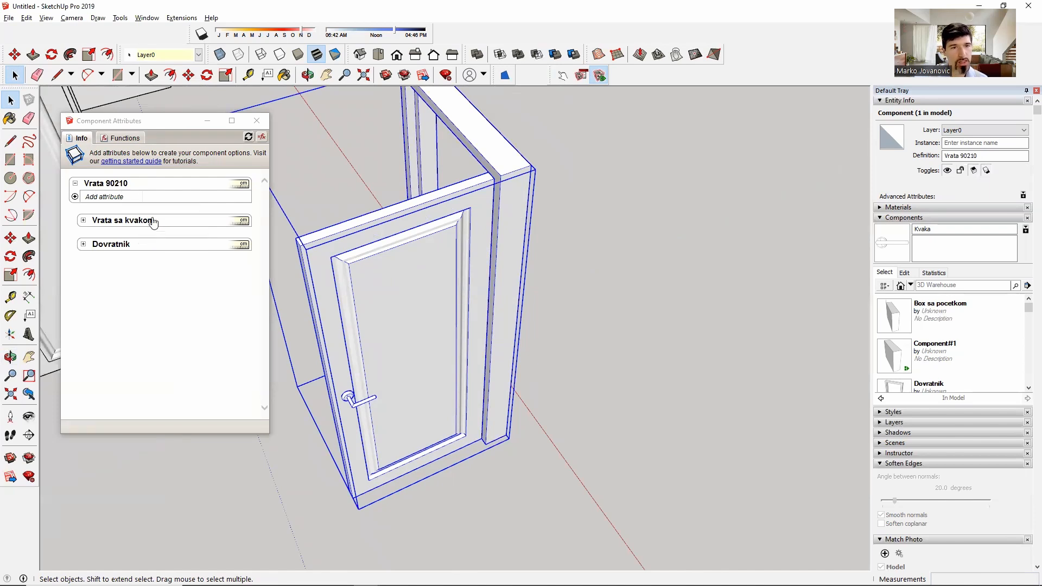
{"action": "left_click", "coordinate": [83, 220]}
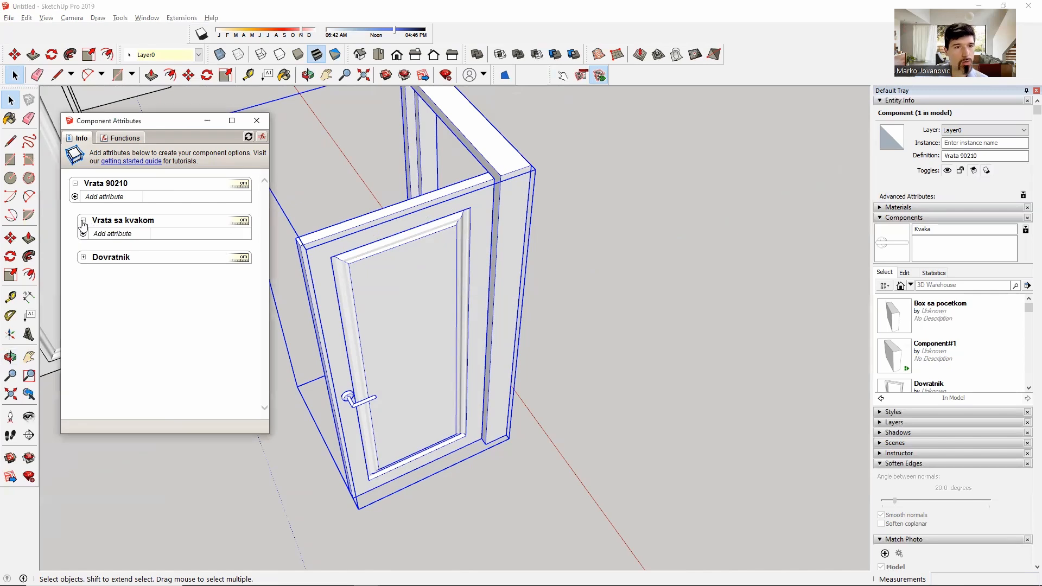
Inside Vrata 90210, add an onClick attribute to Vrata sa kvakom with the behavior Animate("RotZ",0,90).
{"action": "double_click", "coordinate": [396, 328]}
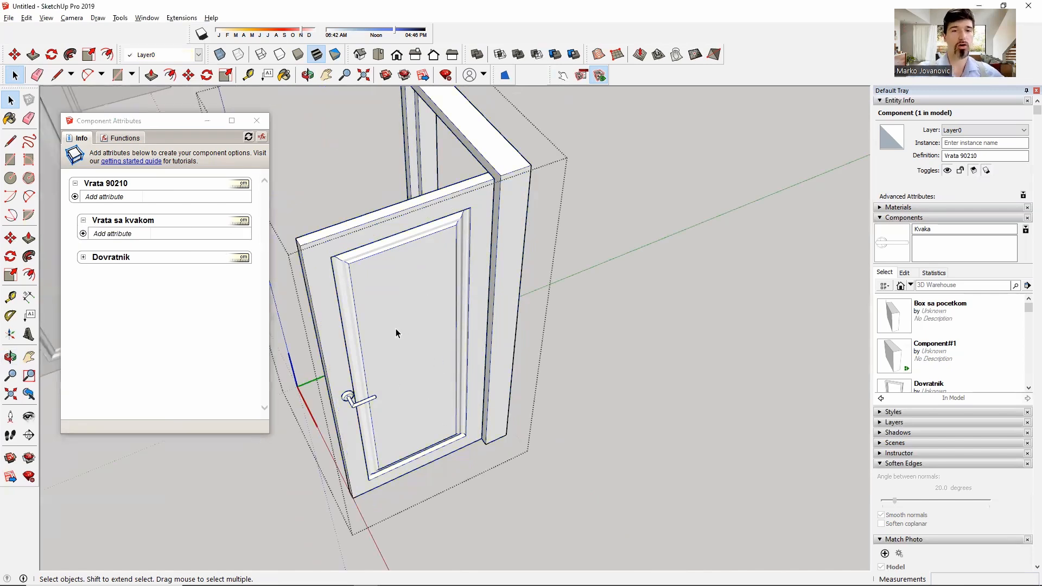
{"action": "left_click", "coordinate": [360, 272]}
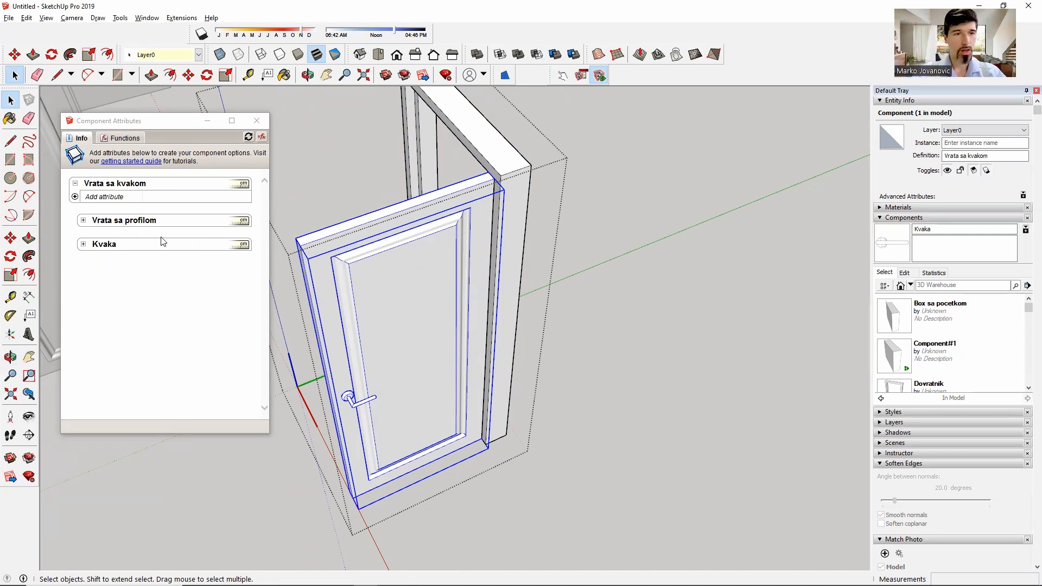
{"action": "left_click", "coordinate": [75, 196]}
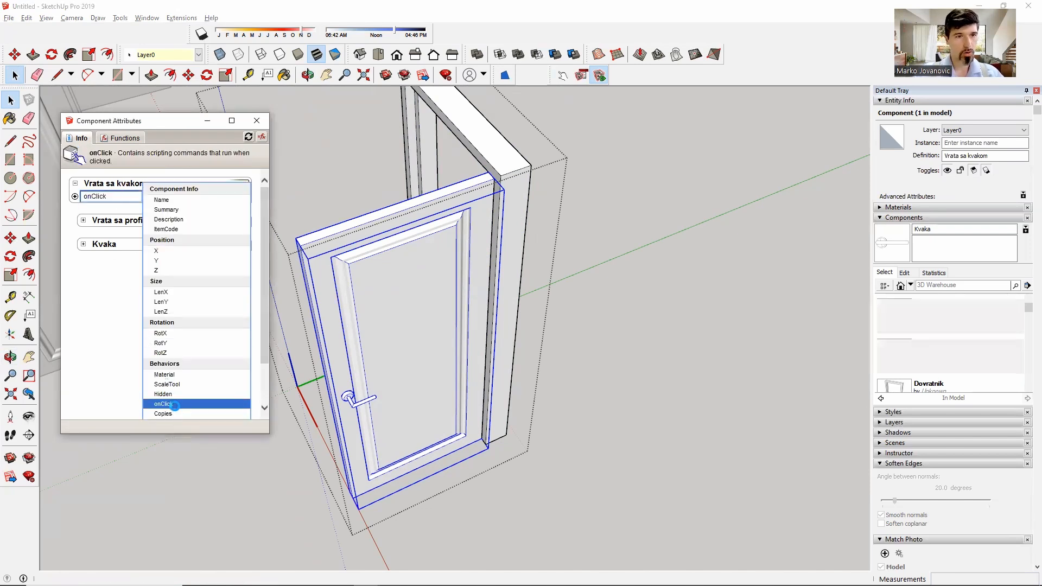
{"action": "left_click", "coordinate": [163, 403]}
{"action": "left_click", "coordinate": [165, 209]}
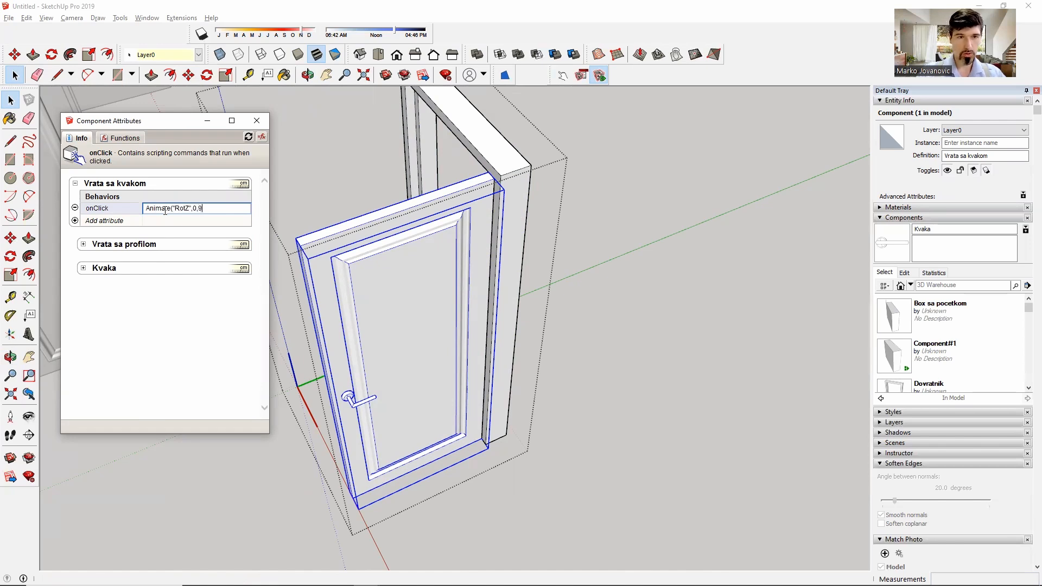
{"action": "key", "text": "Return"}
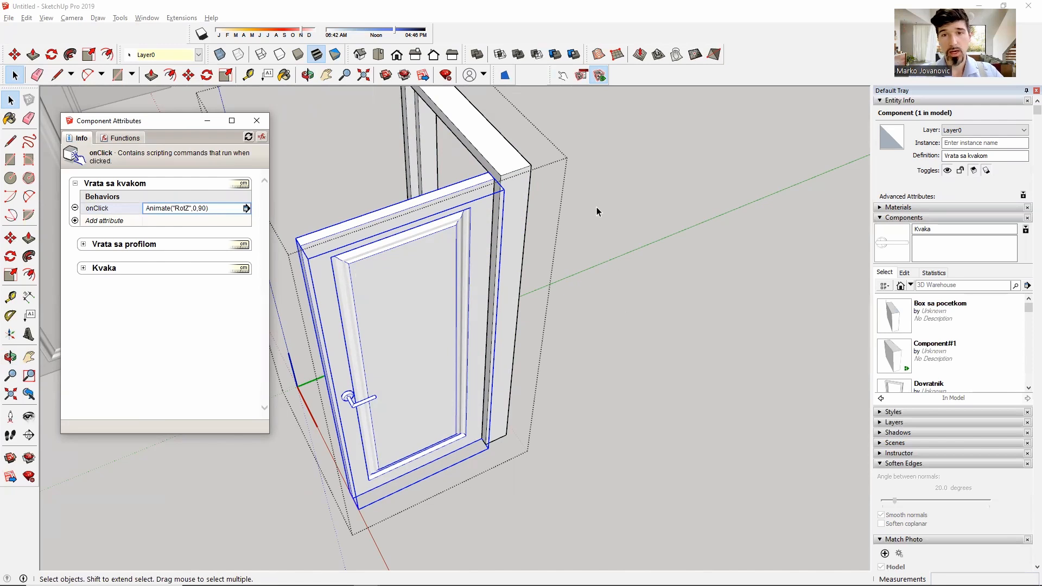
Leave component editing and trigger the door's rotation animation to open and close it within its frame.
{"action": "key", "text": "Escape"}
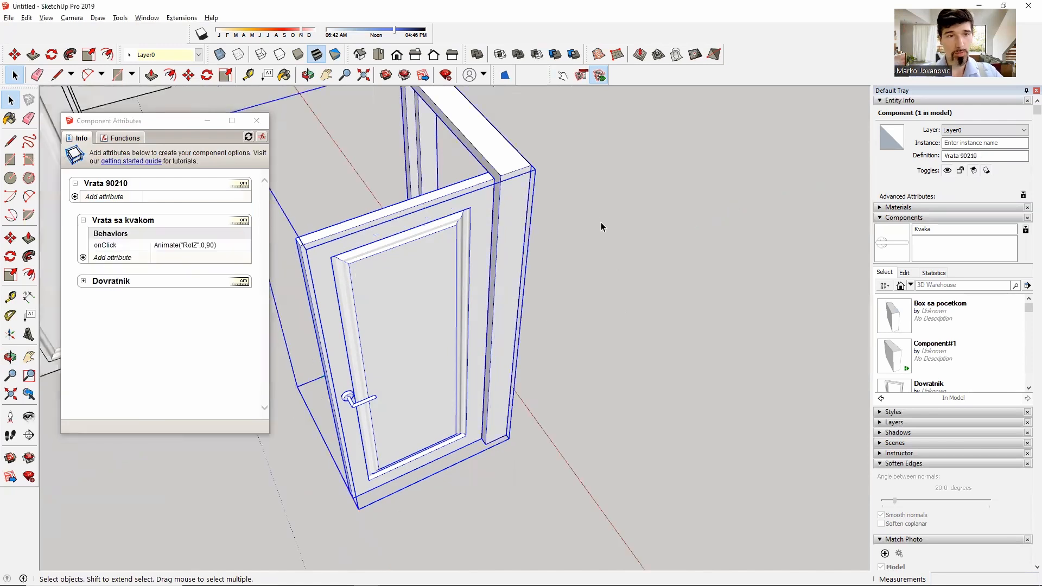
{"action": "left_click", "coordinate": [562, 76]}
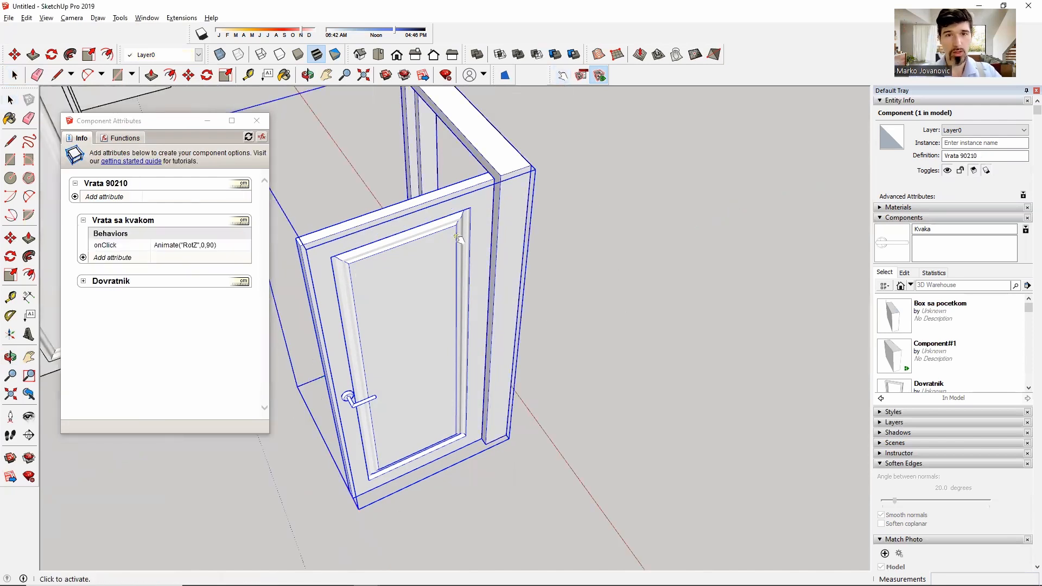
{"action": "left_click", "coordinate": [432, 250]}
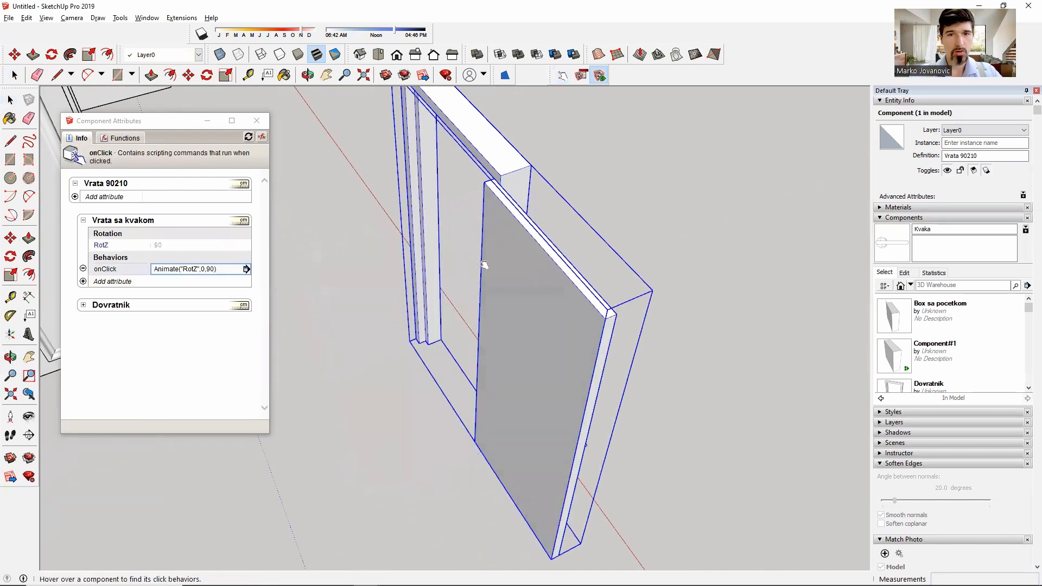
{"action": "left_click", "coordinate": [509, 267]}
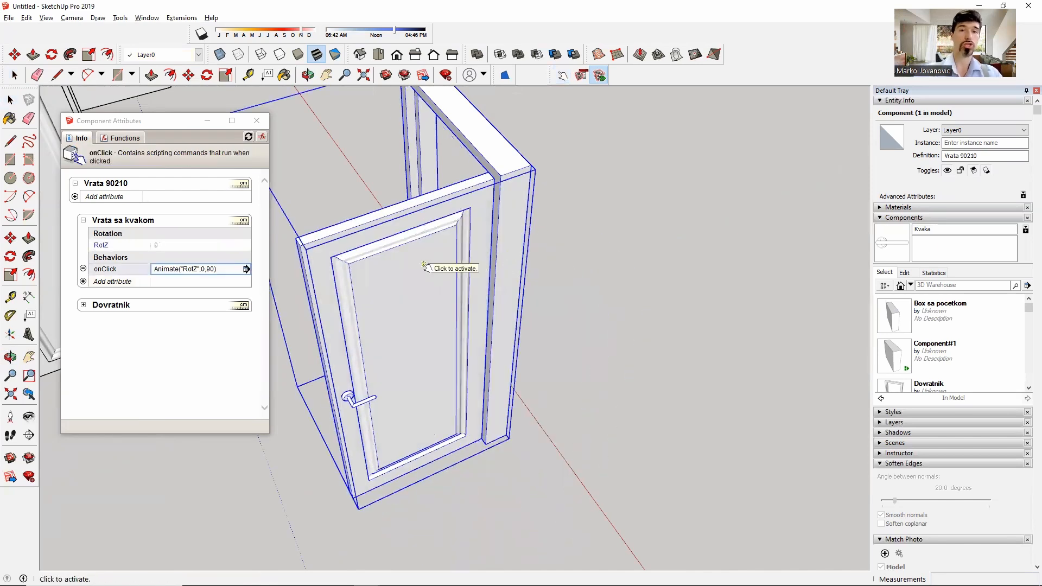
Test the door's swing and reverse its direction by setting the Vrata sa kvakom onClick behavior to Animate("RotZ",0,-90).
{"action": "left_click", "coordinate": [424, 265]}
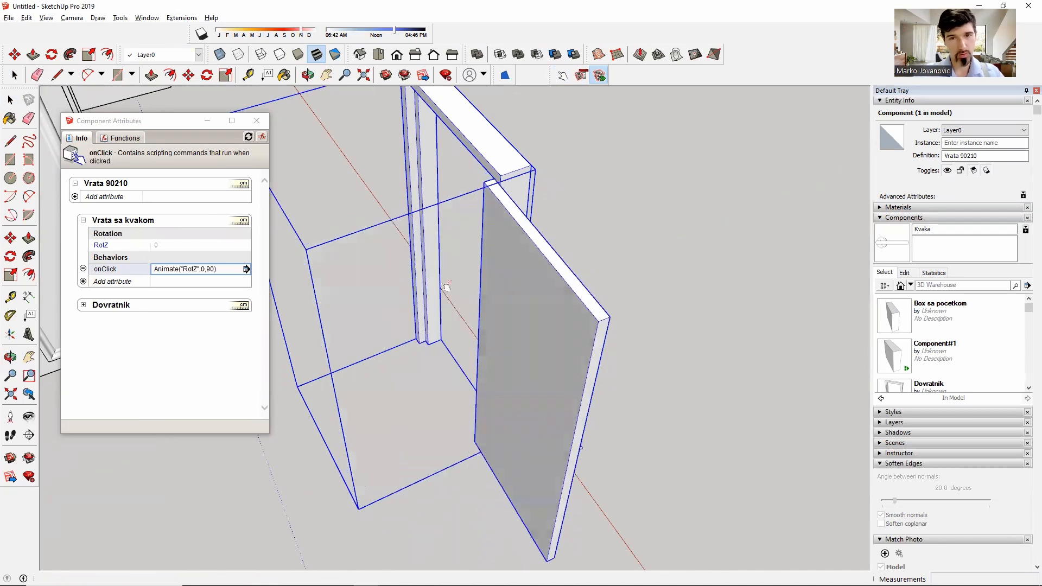
{"action": "left_click", "coordinate": [535, 326]}
{"action": "left_click", "coordinate": [208, 269]}
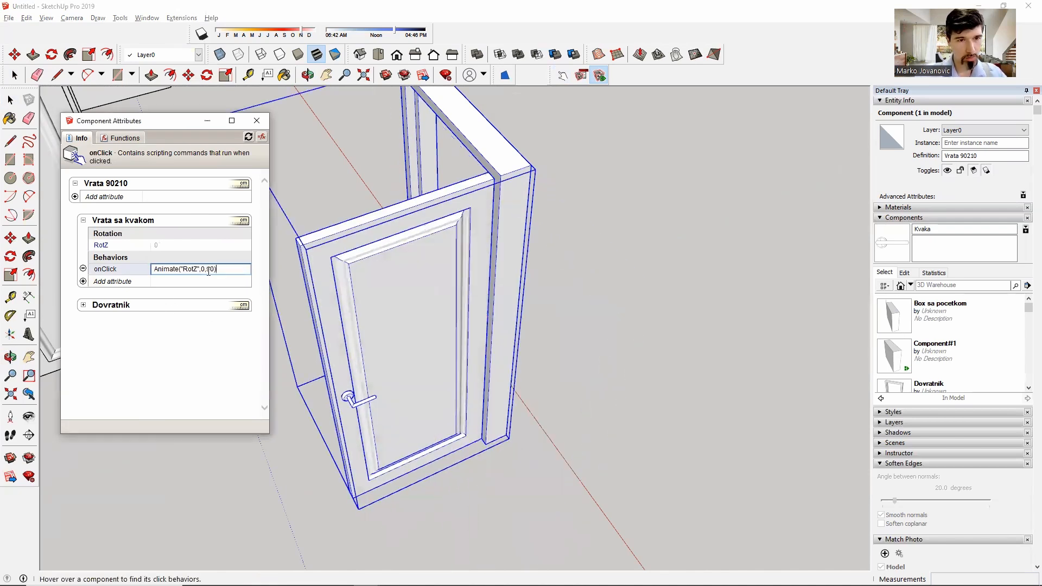
{"action": "key", "text": "Return"}
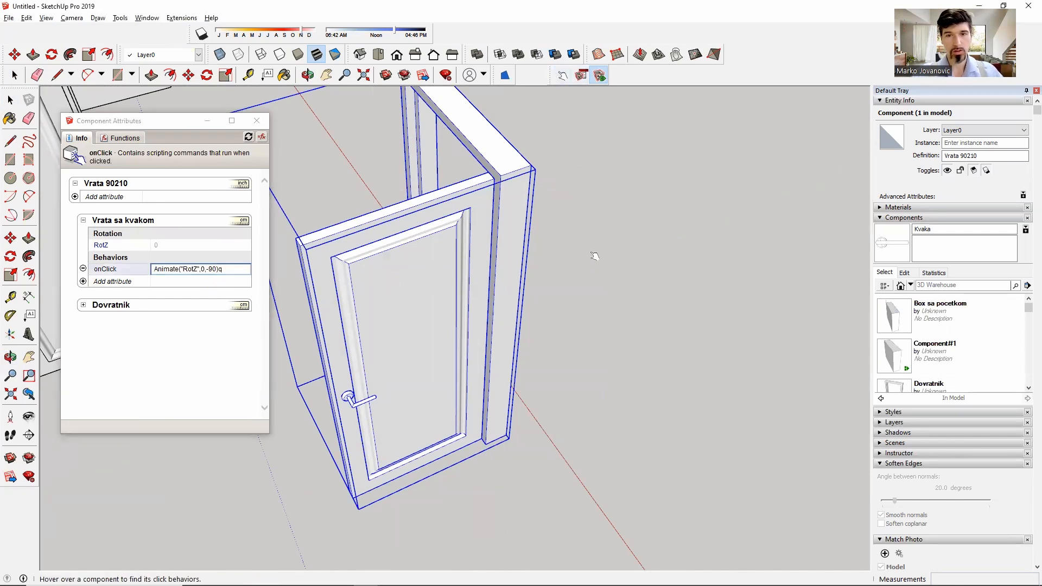
Clear the selection and activate the door leaf repeatedly with the Interact tool to check its reversed swing within the frame.
{"action": "key", "text": "space"}
{"action": "left_click", "coordinate": [578, 246]}
{"action": "key", "text": "p"}
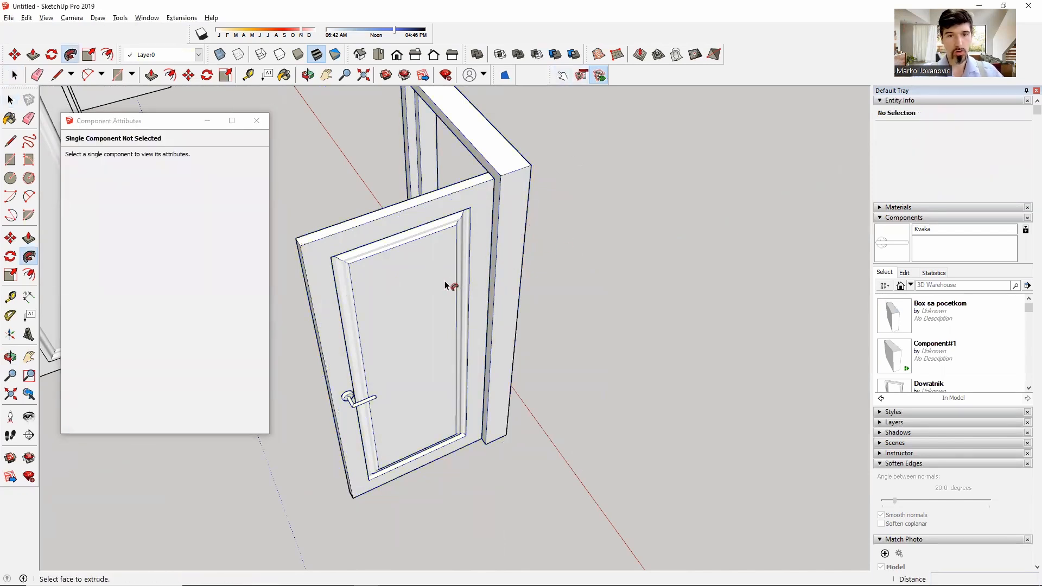
{"action": "key", "text": "i"}
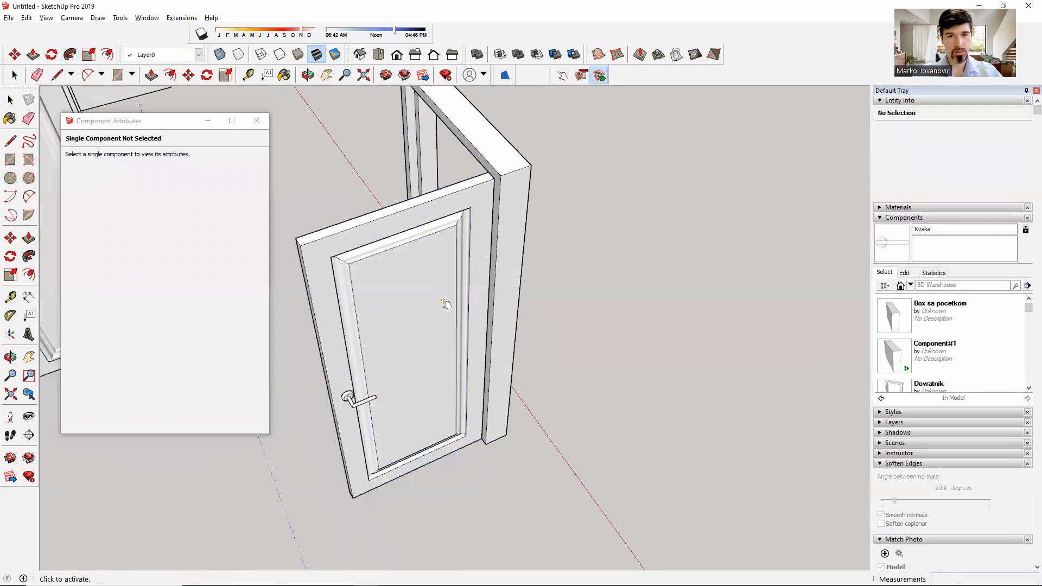
{"action": "left_click", "coordinate": [416, 306]}
{"action": "left_click", "coordinate": [437, 254]}
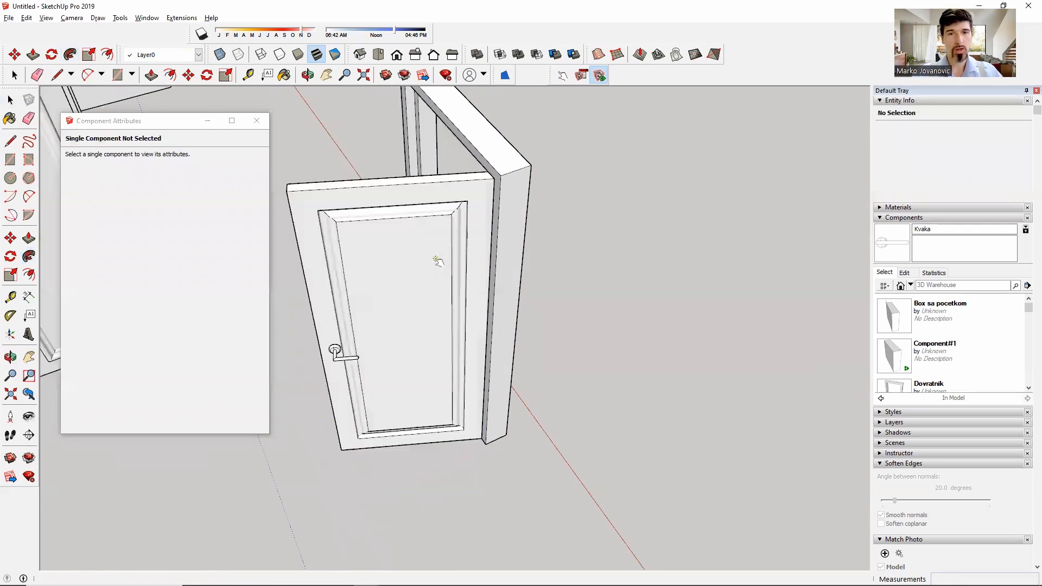
{"action": "left_click", "coordinate": [407, 309]}
{"action": "middle_click_drag", "start_coordinate": [399, 256], "coordinate": [549, 309]}
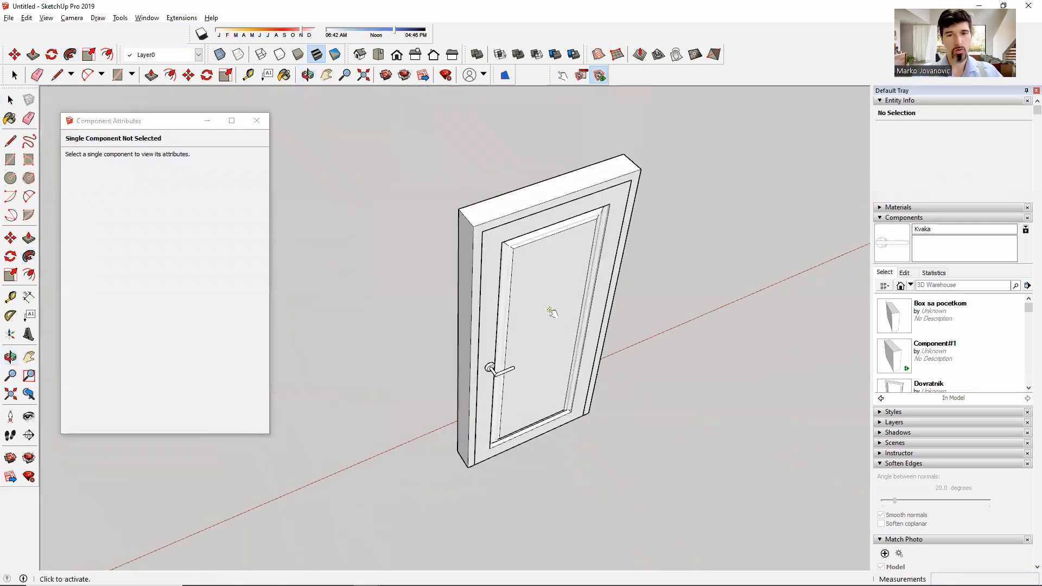